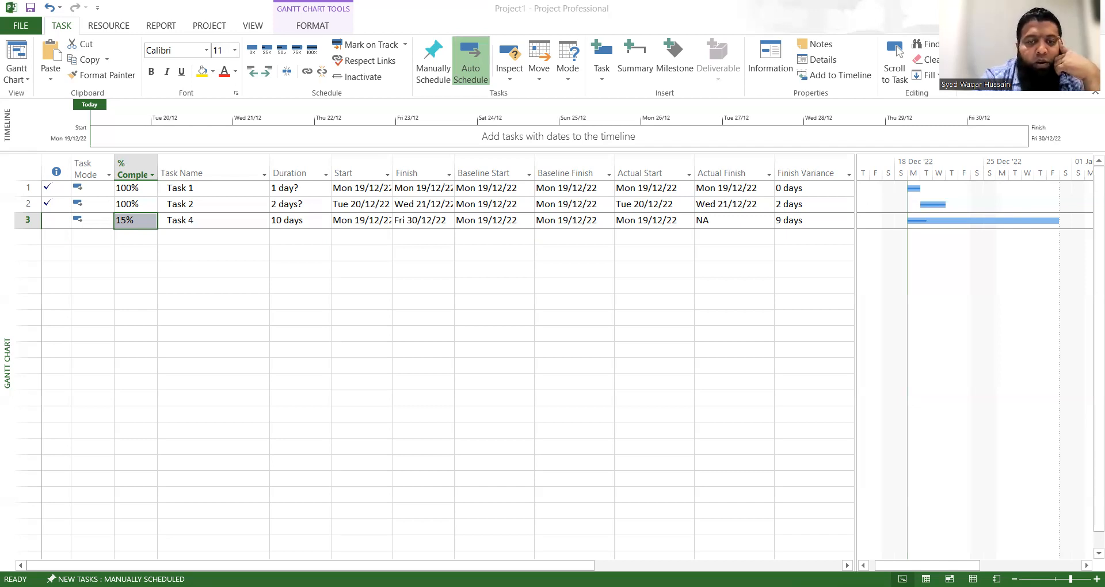
Open Task 4's task information and examine its predecessor and lag fields
{"action": "left_click", "coordinate": [203, 207]}
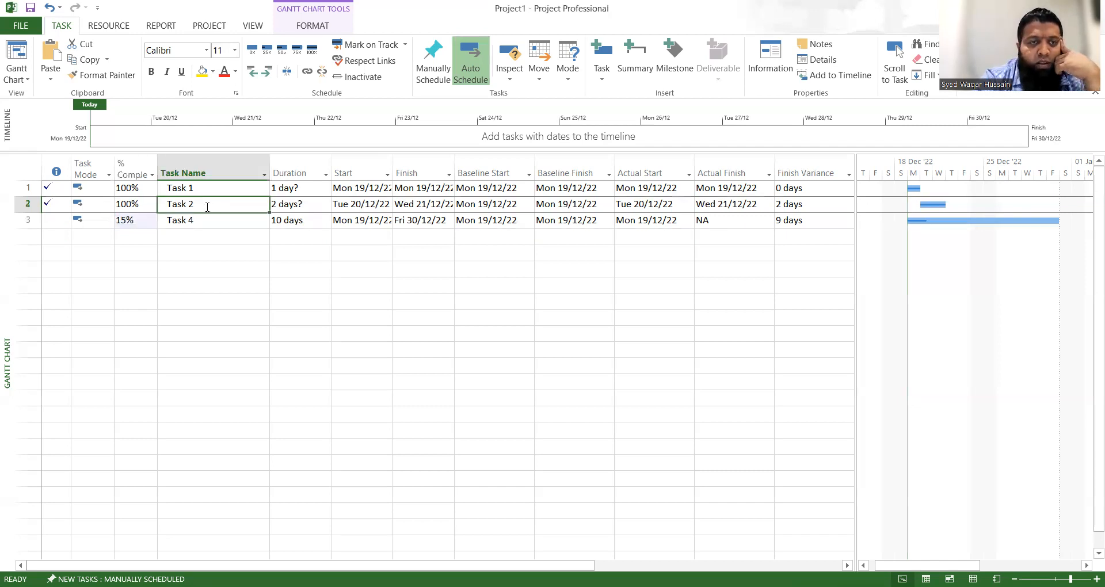
{"action": "left_click", "coordinate": [202, 220]}
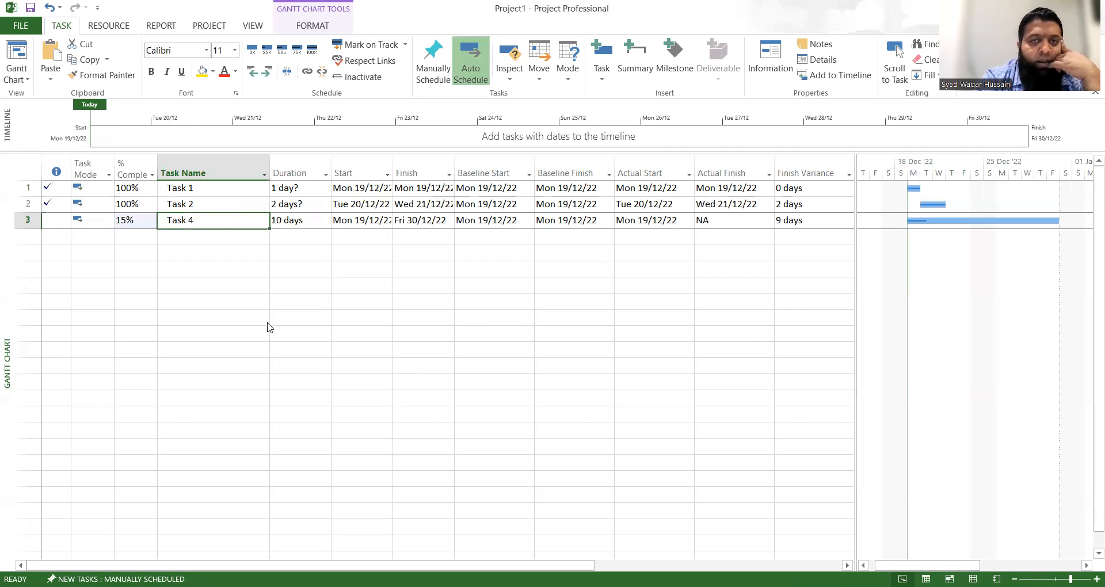
{"action": "key", "text": "shift+F2"}
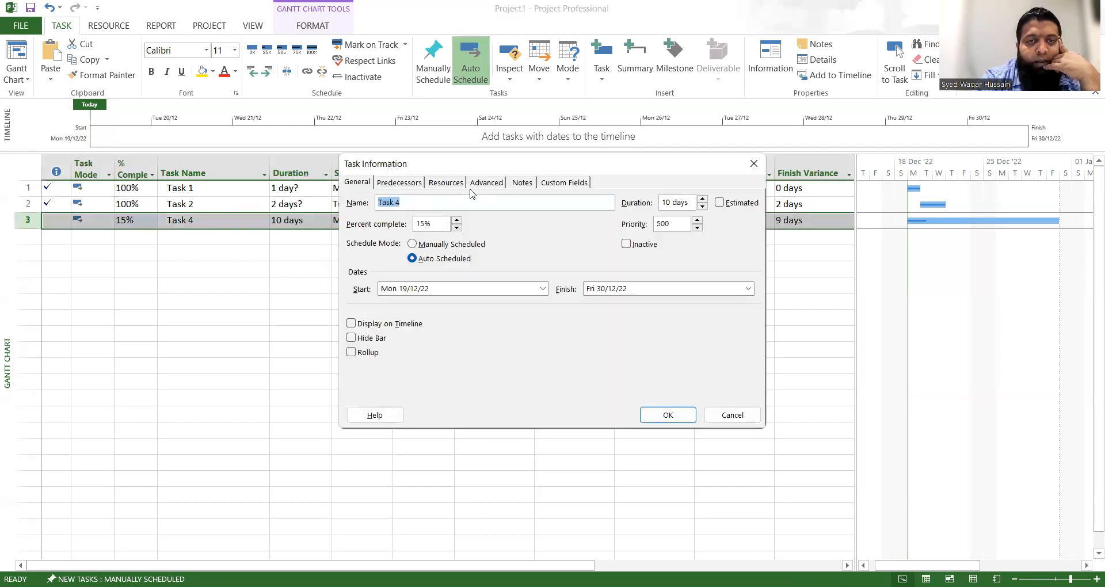
{"action": "left_click", "coordinate": [419, 185]}
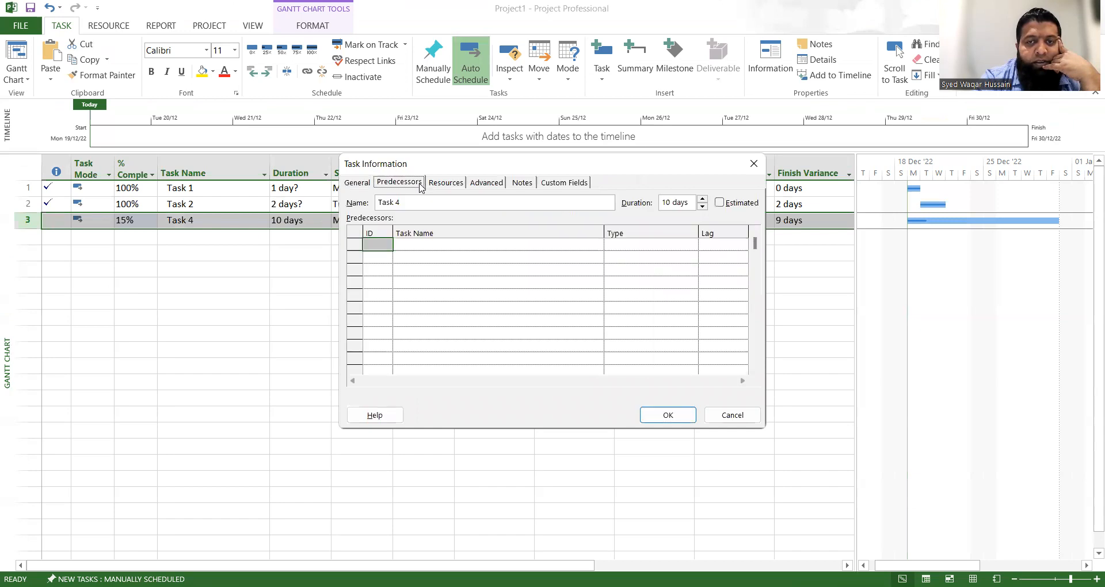
{"action": "left_click", "coordinate": [714, 247]}
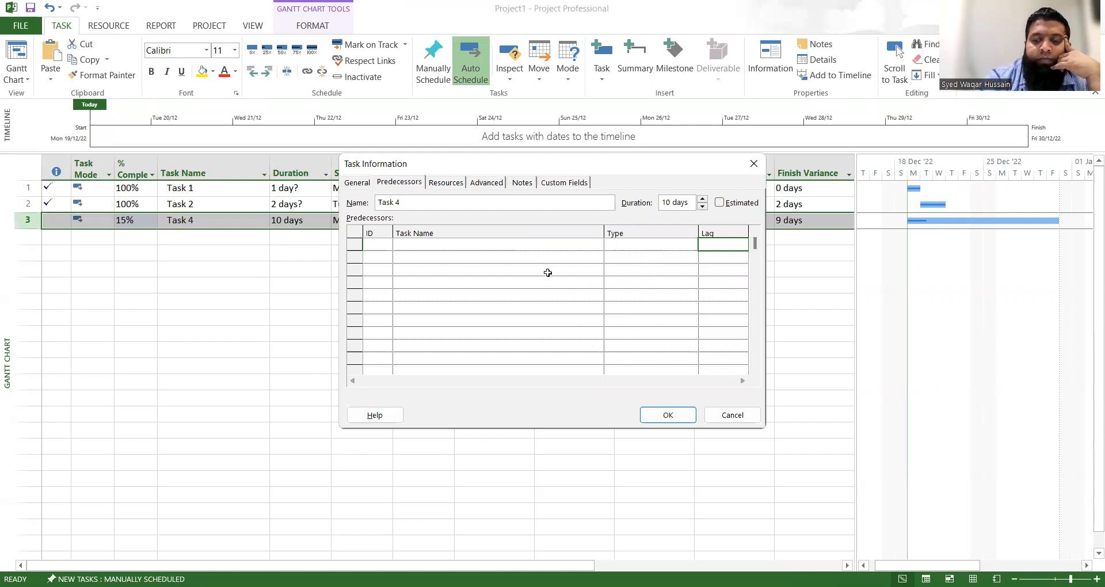
{"action": "key", "text": "Down"}
{"action": "key", "text": "Up"}
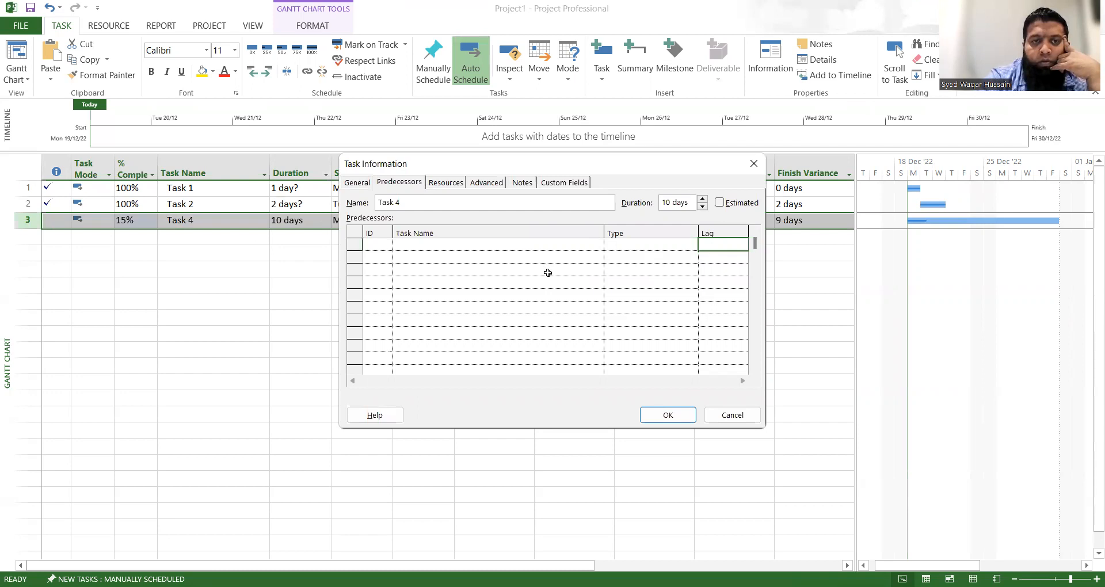
{"action": "key", "text": "Escape"}
{"action": "left_click", "coordinate": [381, 282]}
{"action": "double_click", "coordinate": [216, 221]}
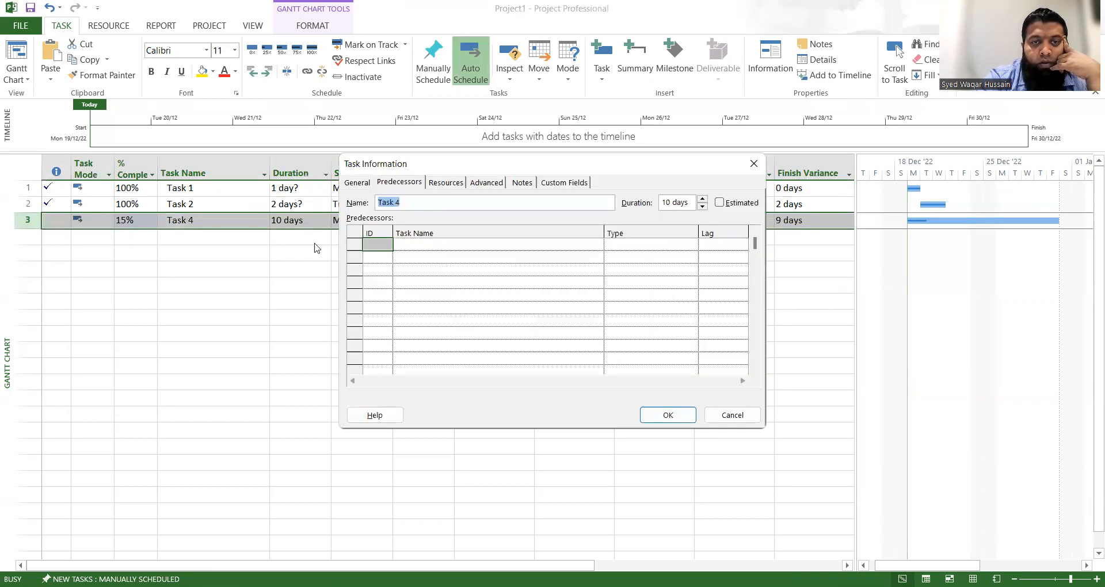
{"action": "left_click", "coordinate": [688, 418]}
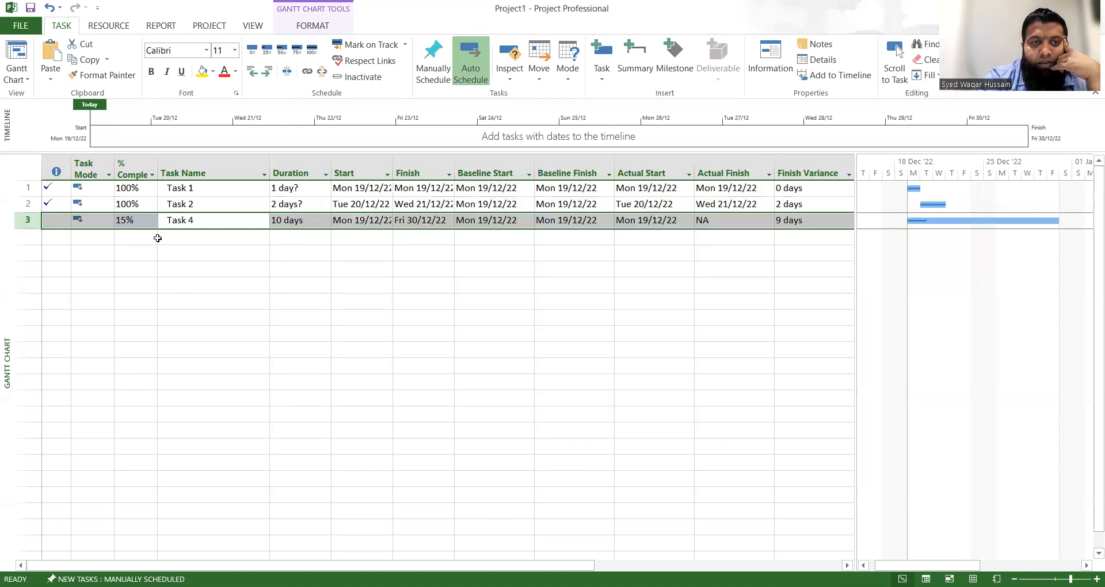
Set Task 4's percent complete to 0
{"action": "left_click", "coordinate": [128, 220]}
{"action": "type", "text": "0"}
{"action": "key", "text": "Return"}
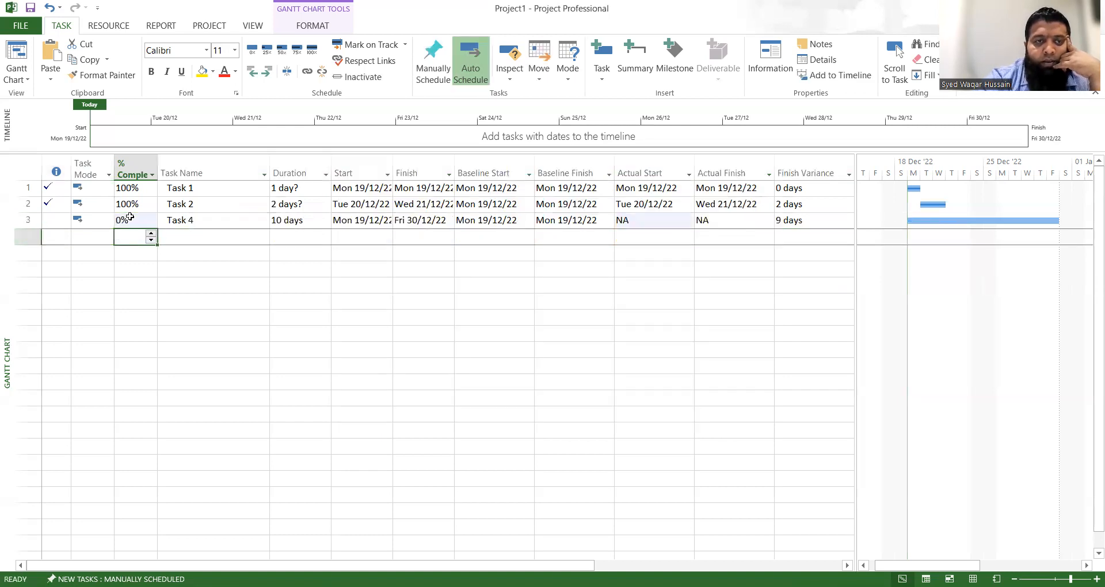
Check the predecessor lag field in Task 4's task information again and close it without changes
{"action": "left_click", "coordinate": [225, 223]}
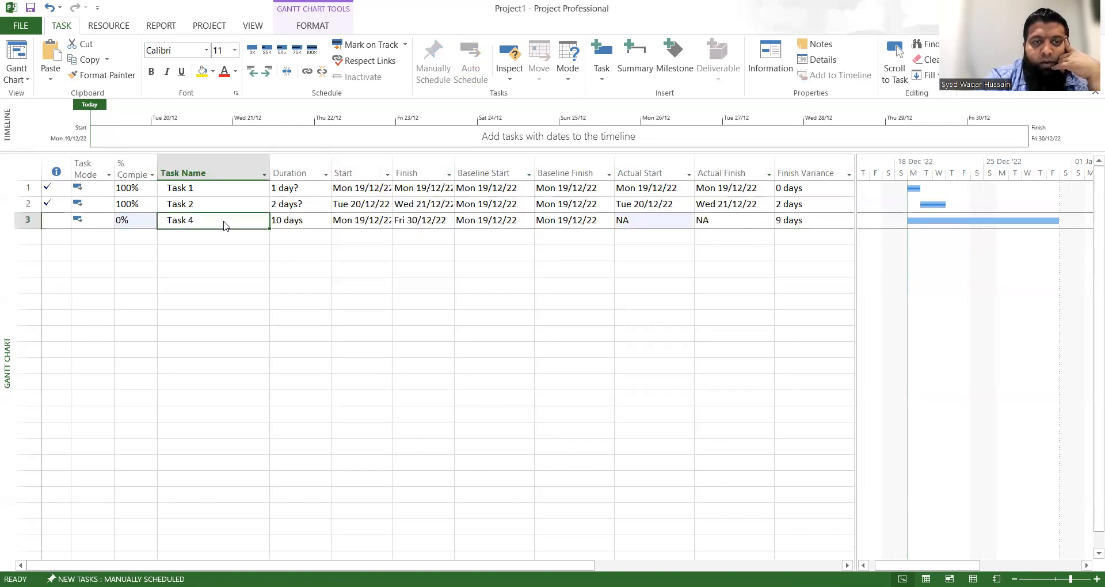
{"action": "double_click", "coordinate": [225, 225]}
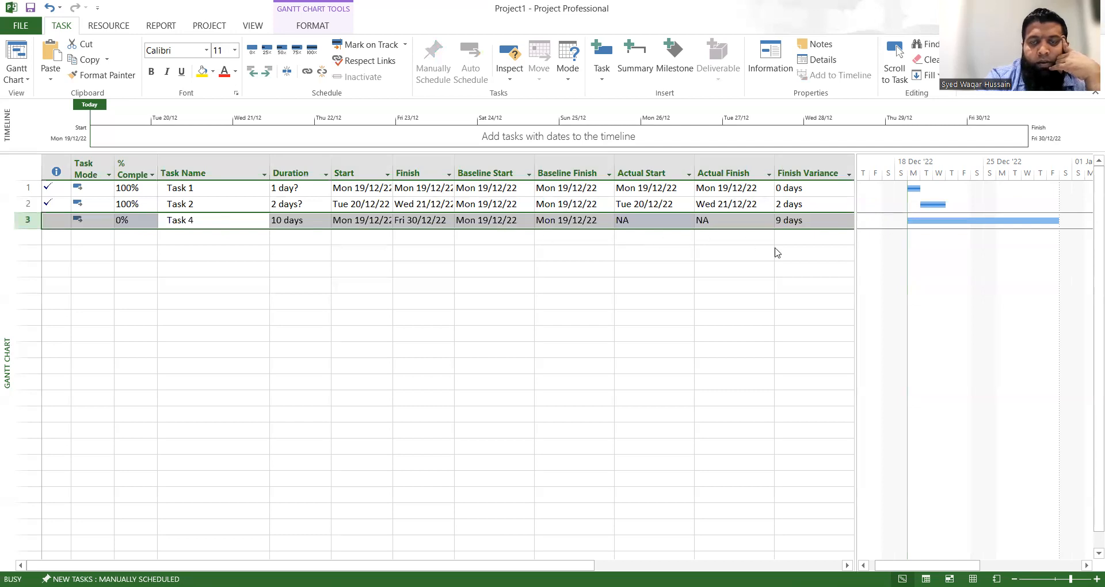
{"action": "left_click", "coordinate": [710, 244]}
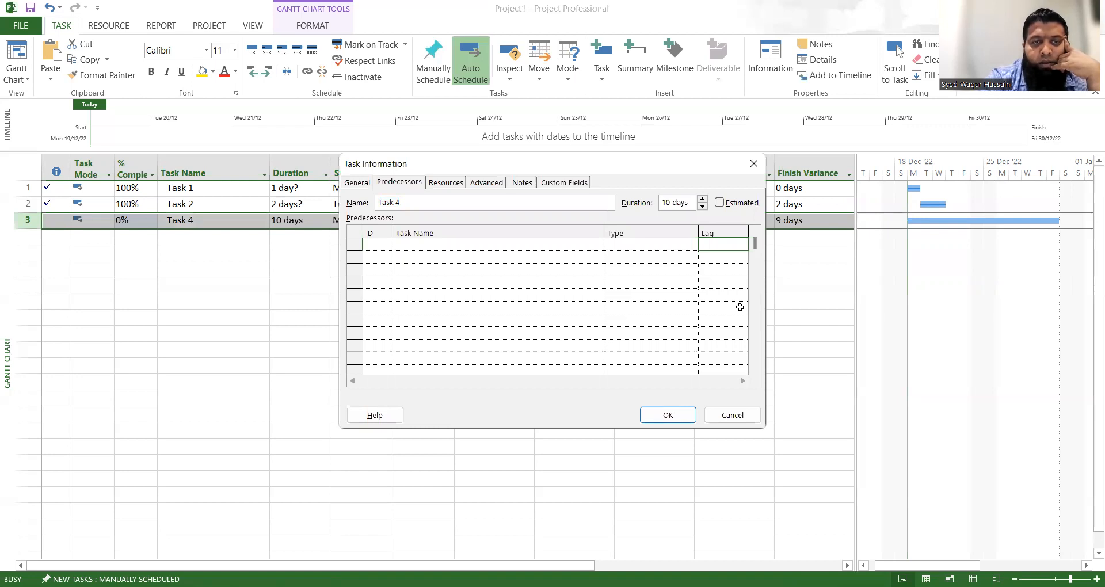
{"action": "key", "text": "Escape"}
Set the percent complete of both Task 1 and Task 2 to 0
{"action": "left_click", "coordinate": [51, 192]}
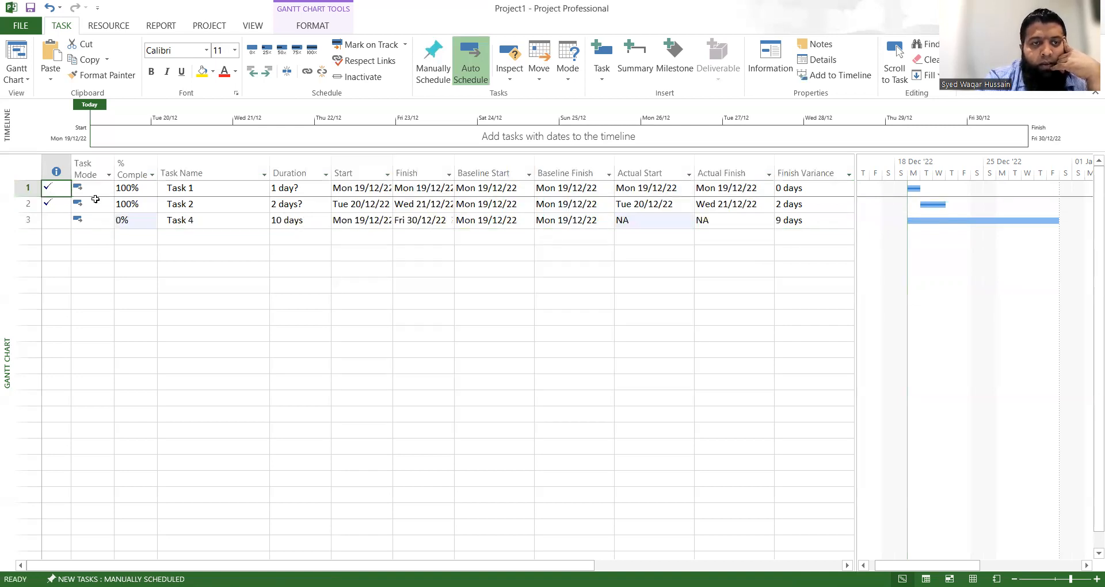
{"action": "left_click", "coordinate": [137, 189]}
{"action": "type", "text": "0"}
{"action": "key", "text": "Return"}
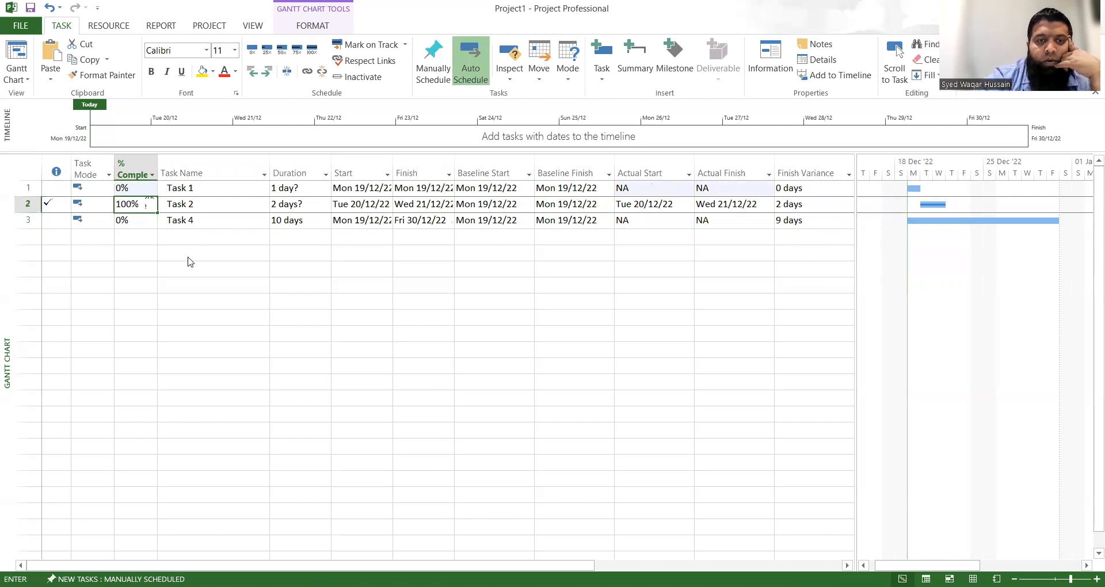
{"action": "type", "text": "0"}
{"action": "key", "text": "Return"}
Hide the Baseline Start, Baseline Finish, Actual Start, Actual Finish and Finish Variance columns of the task table
{"action": "key", "text": "Right"}
{"action": "key", "text": "Right"}
{"action": "key", "text": "Right"}
{"action": "key", "text": "Right"}
{"action": "key", "text": "Right"}
{"action": "key", "text": "Right"}
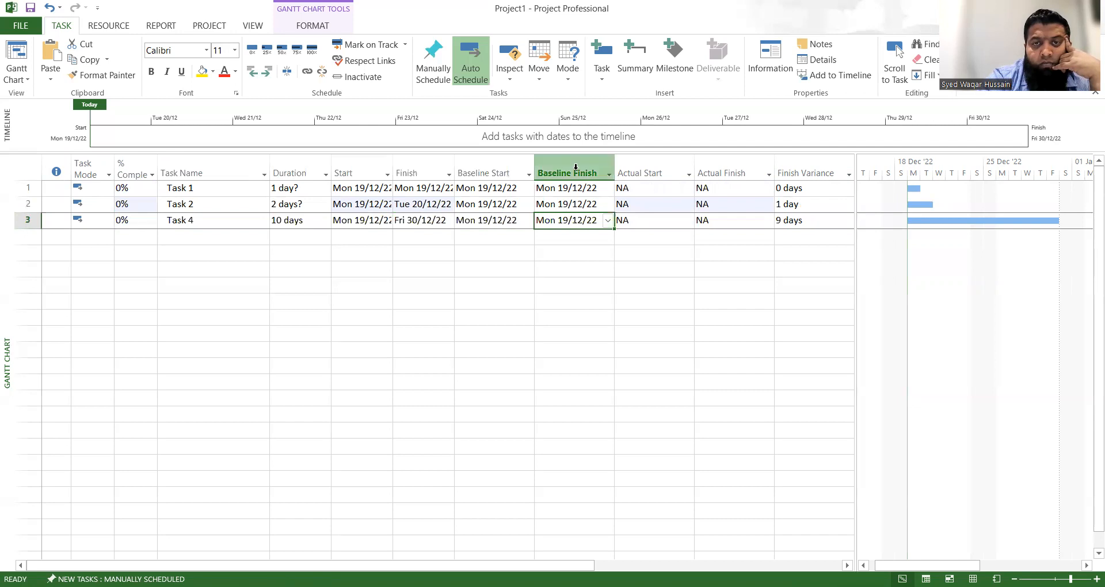
{"action": "left_click", "coordinate": [496, 165]}
{"action": "left_click", "coordinate": [738, 169], "text": "shift"}
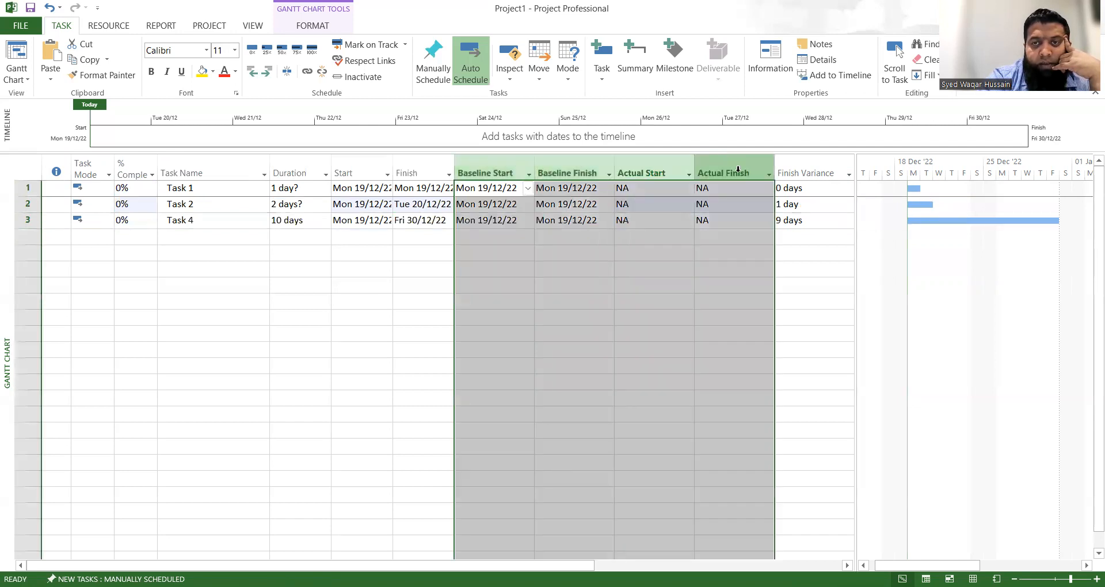
{"action": "right_click", "coordinate": [738, 169]}
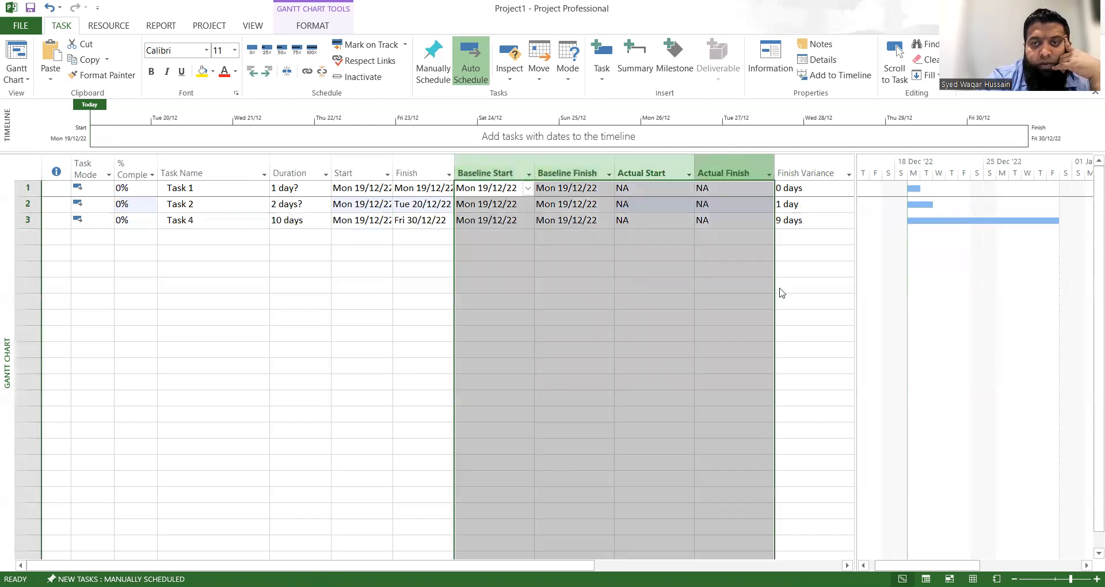
{"action": "key", "text": "Return"}
{"action": "right_click", "coordinate": [502, 164]}
{"action": "left_click", "coordinate": [539, 288]}
{"action": "left_click", "coordinate": [400, 237]}
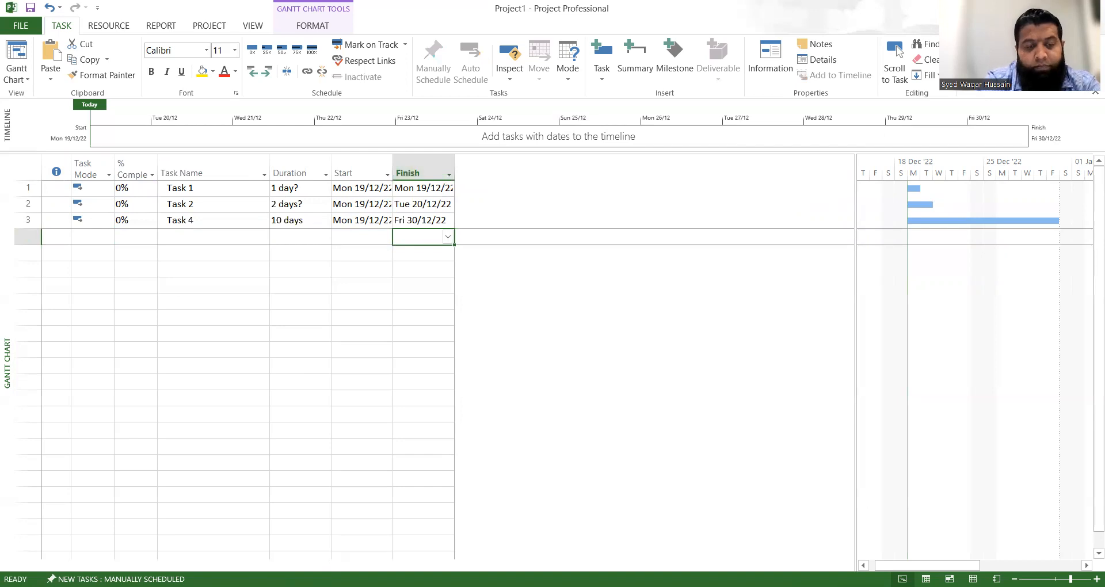
{"action": "key", "text": "ctrl+z"}
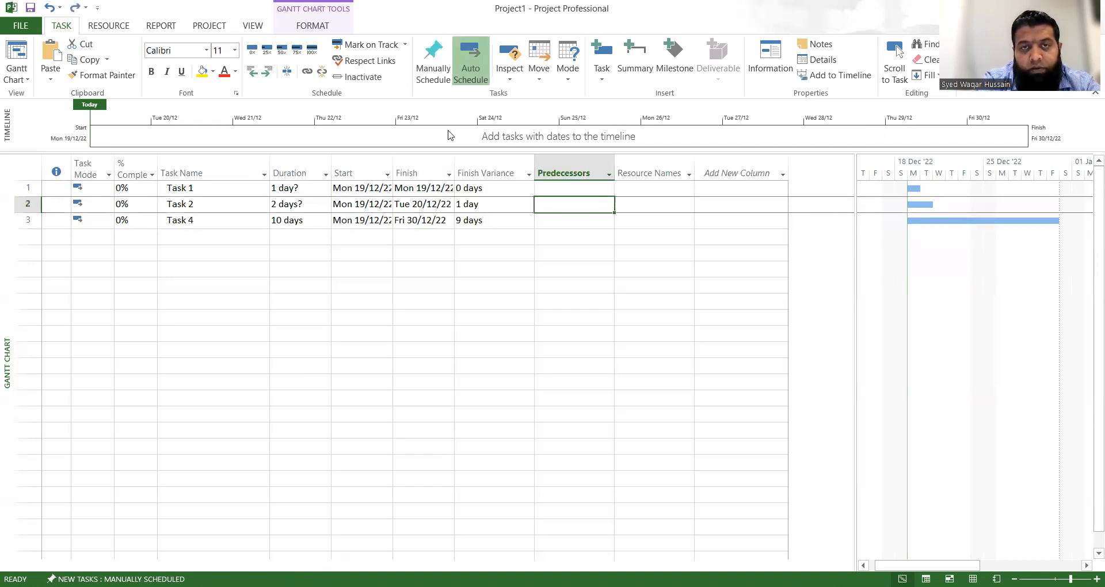
{"action": "left_click", "coordinate": [482, 171]}
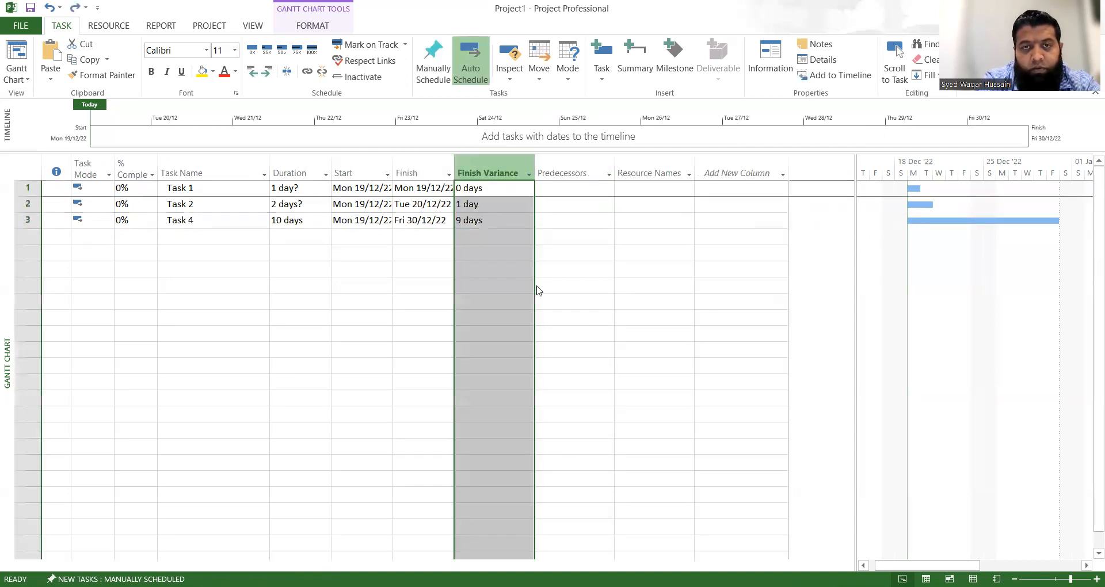
{"action": "key", "text": "Delete"}
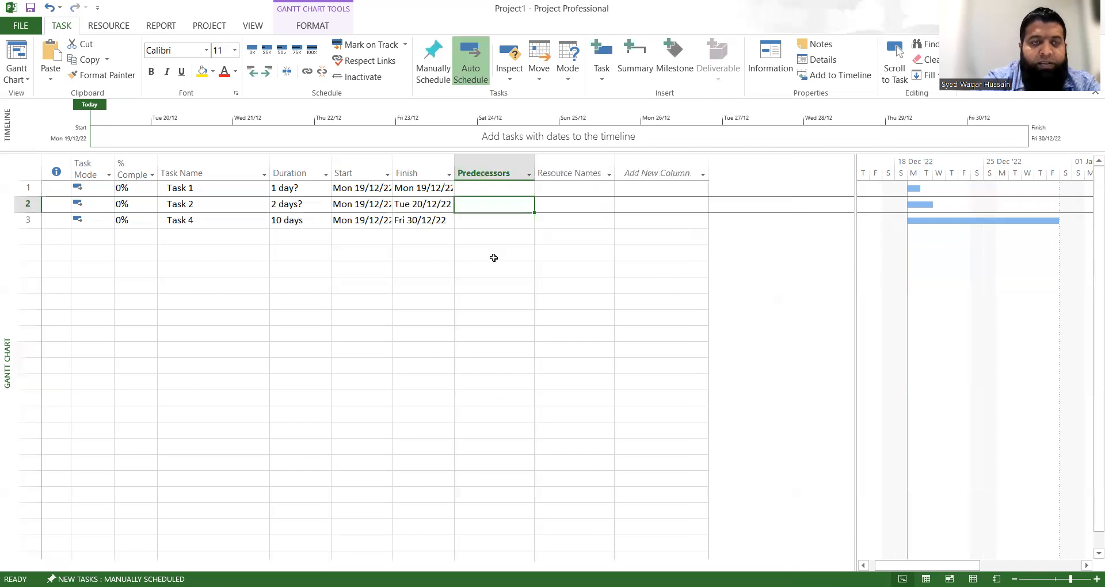
Enter task 1 as the predecessor of Task 2 and task 2 as the predecessor of Task 4
{"action": "type", "text": "1"}
{"action": "key", "text": "Return"}
{"action": "type", "text": "2"}
{"action": "key", "text": "Return"}
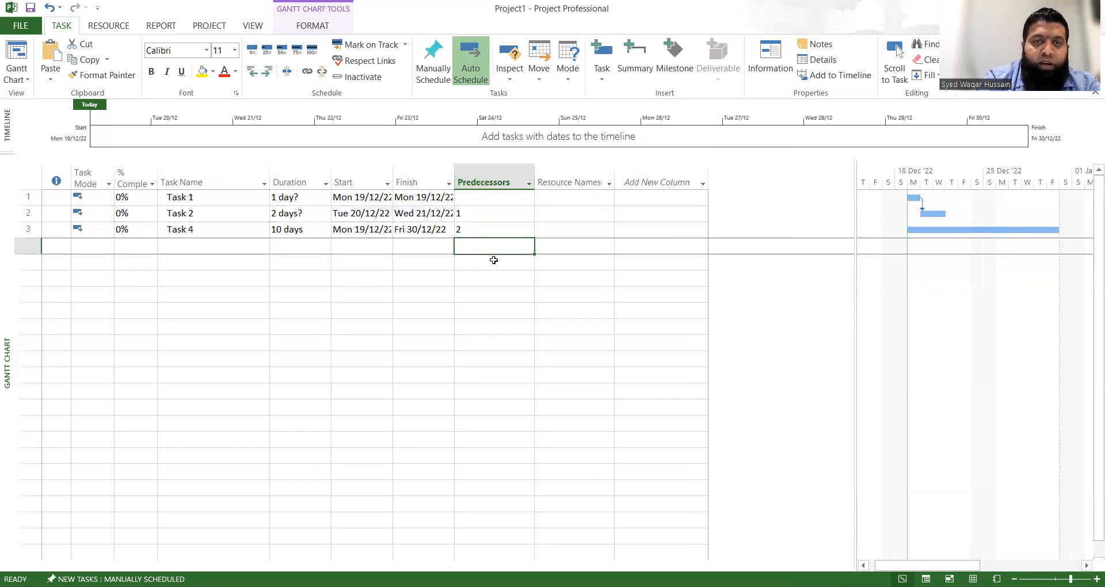
Set a lag of 2d on Task 4's finish-to-start link with Task 2 and apply it
{"action": "double_click", "coordinate": [198, 228]}
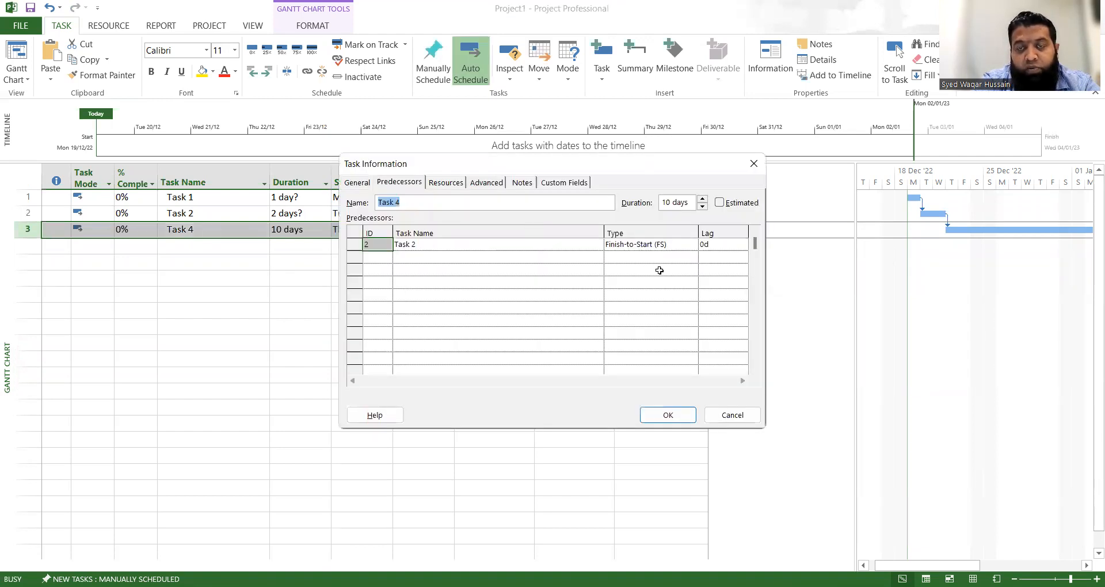
{"action": "left_click", "coordinate": [719, 245]}
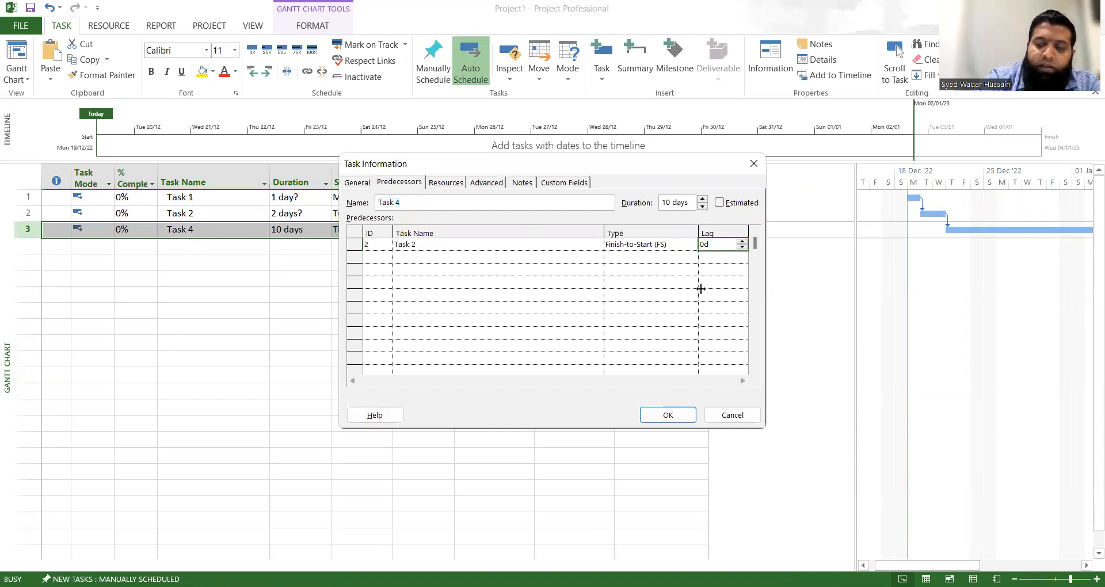
{"action": "type", "text": "2"}
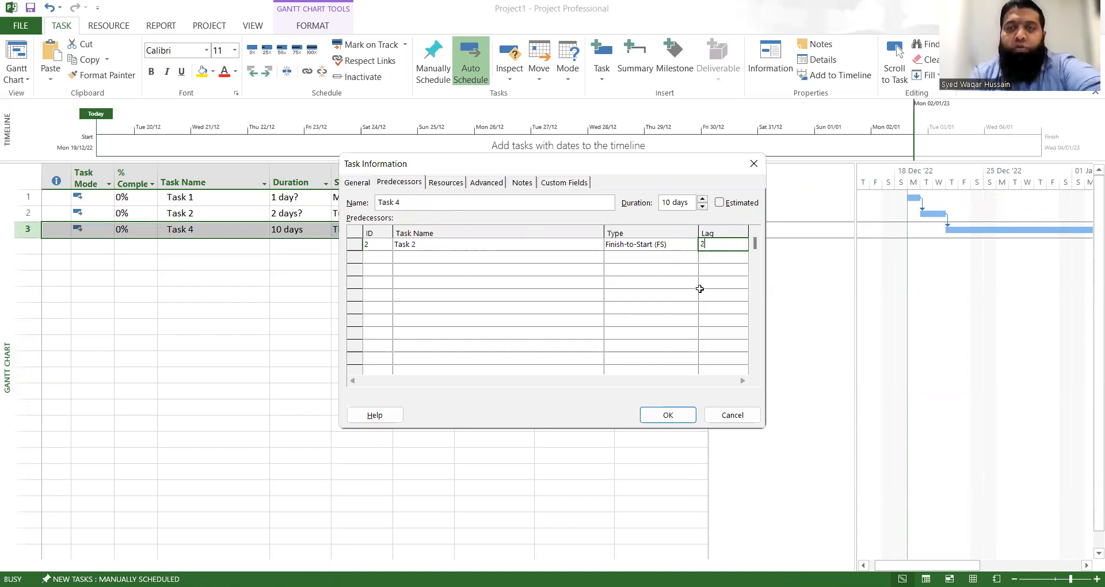
{"action": "type", "text": "d"}
{"action": "key", "text": "Return"}
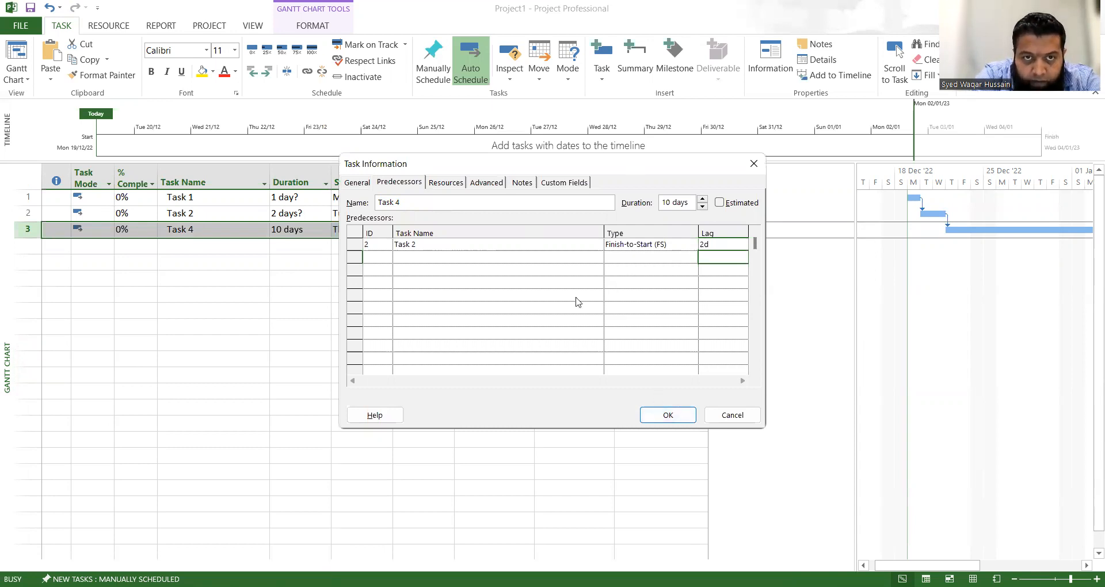
{"action": "left_click_drag", "start_coordinate": [557, 162], "coordinate": [528, 306]}
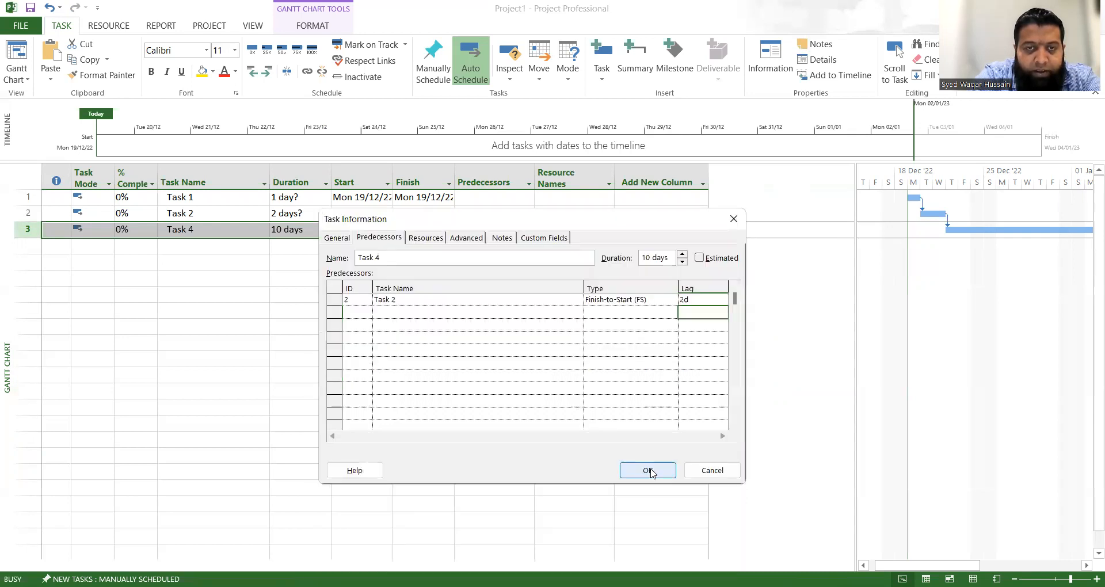
{"action": "left_click", "coordinate": [634, 470]}
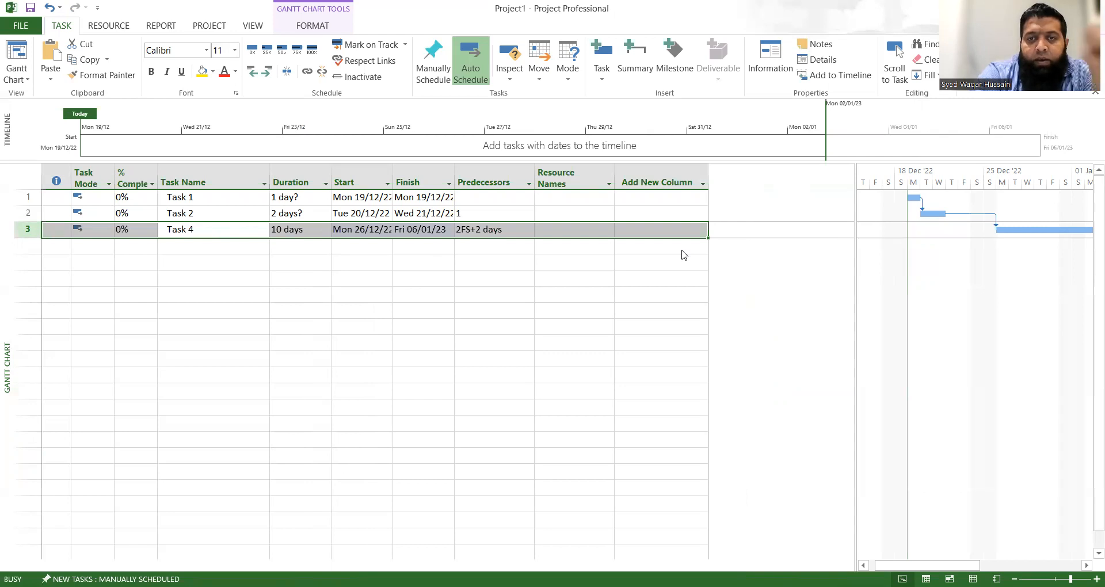
Give Task 4's finish-to-start link with Task 2 a lead by setting its lag to -2d
{"action": "double_click", "coordinate": [704, 236]}
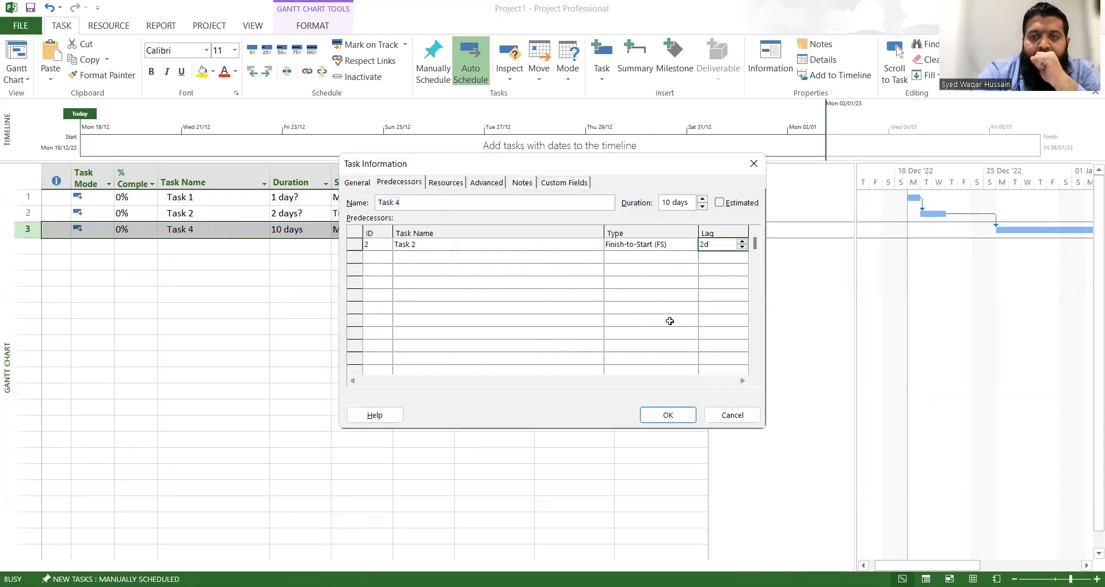
{"action": "key", "text": "BackSpace"}
{"action": "key", "text": "BackSpace"}
{"action": "type", "text": "-2d"}
{"action": "key", "text": "Return"}
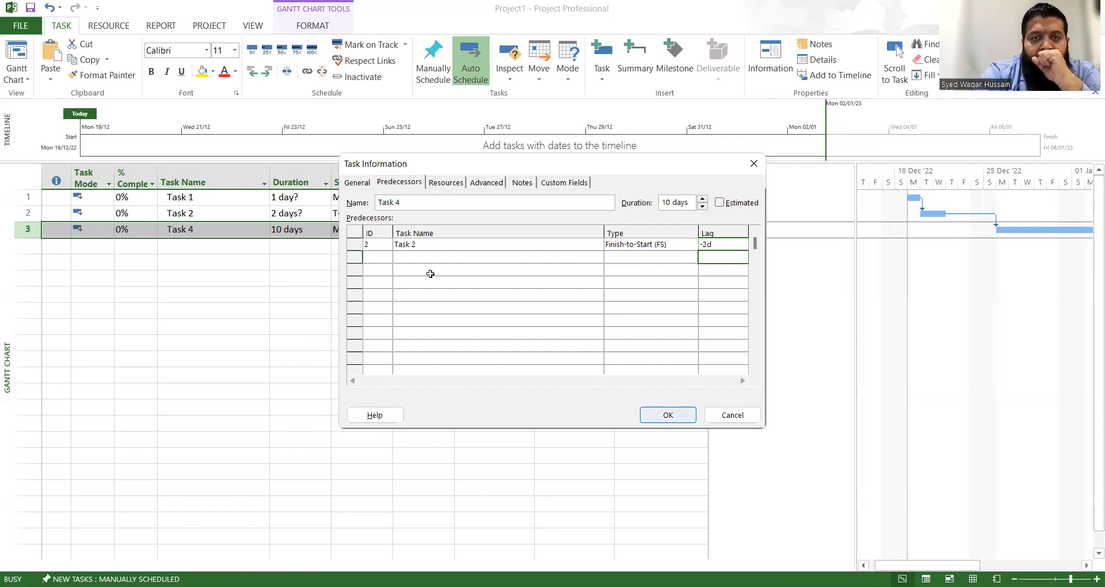
{"action": "key", "text": "Return"}
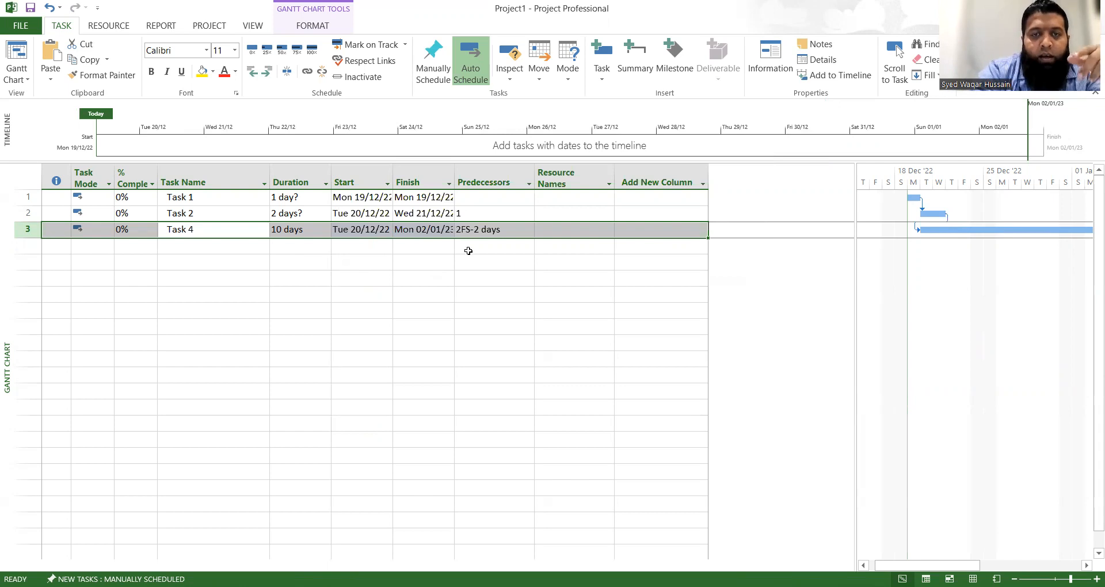
Reopen Task 4's task information and view its predecessors and its advanced constraint settings
{"action": "left_click", "coordinate": [494, 231]}
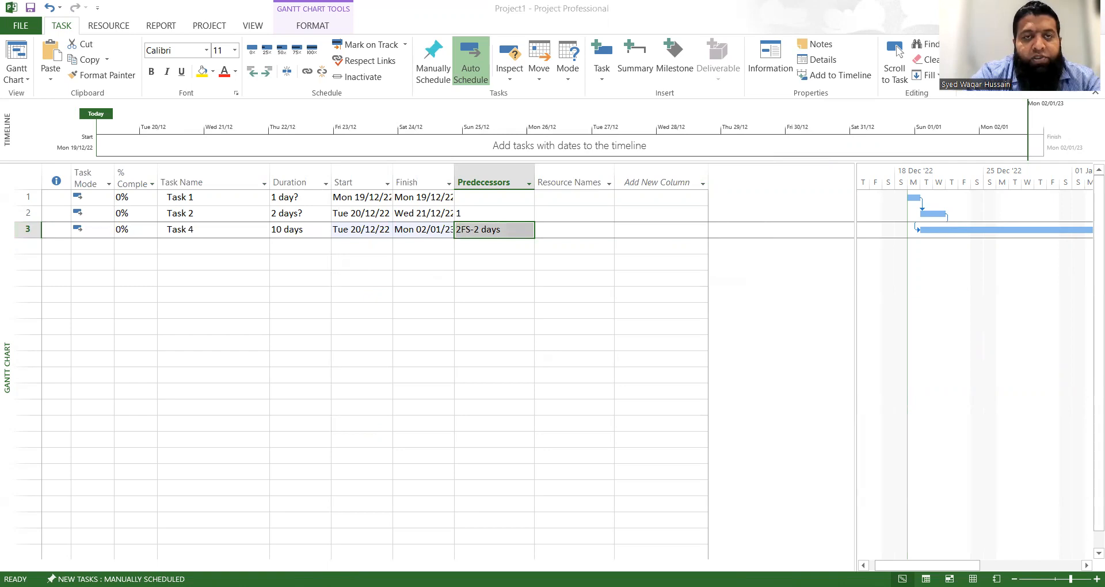
{"action": "double_click", "coordinate": [227, 230]}
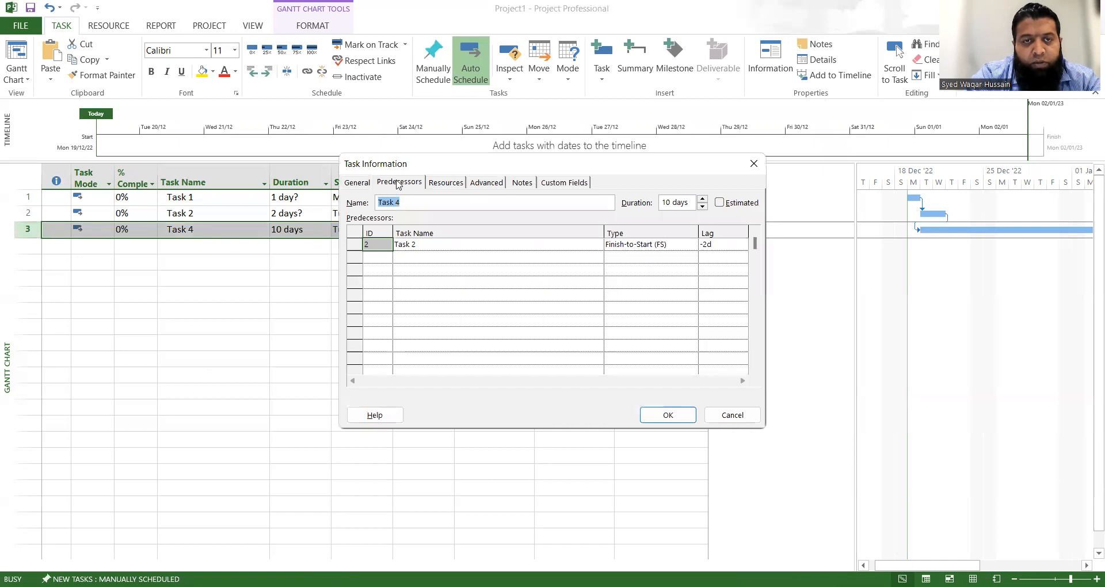
{"action": "left_click", "coordinate": [398, 183]}
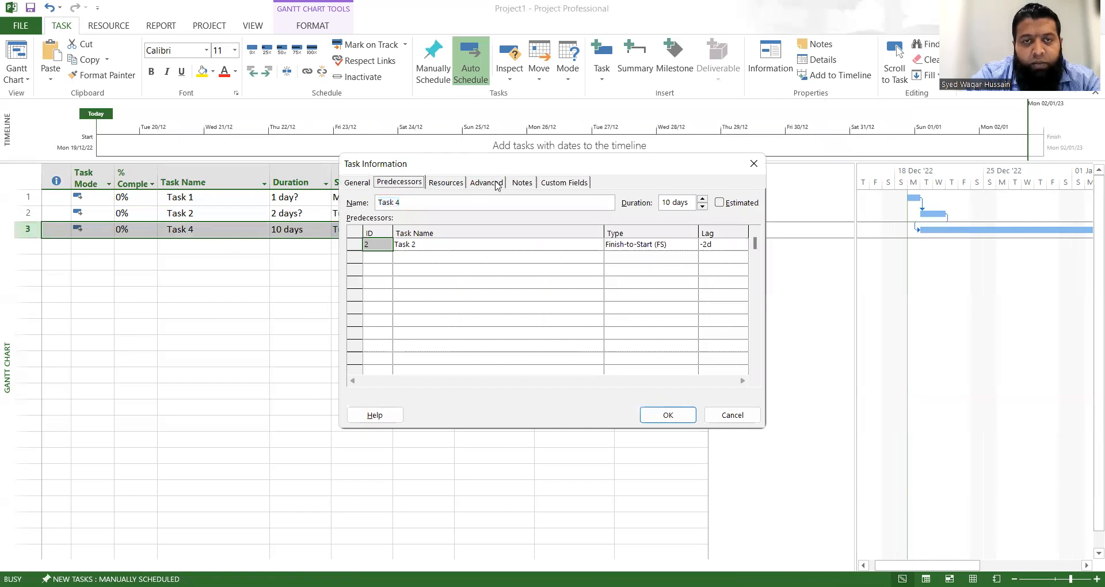
{"action": "left_click", "coordinate": [485, 183]}
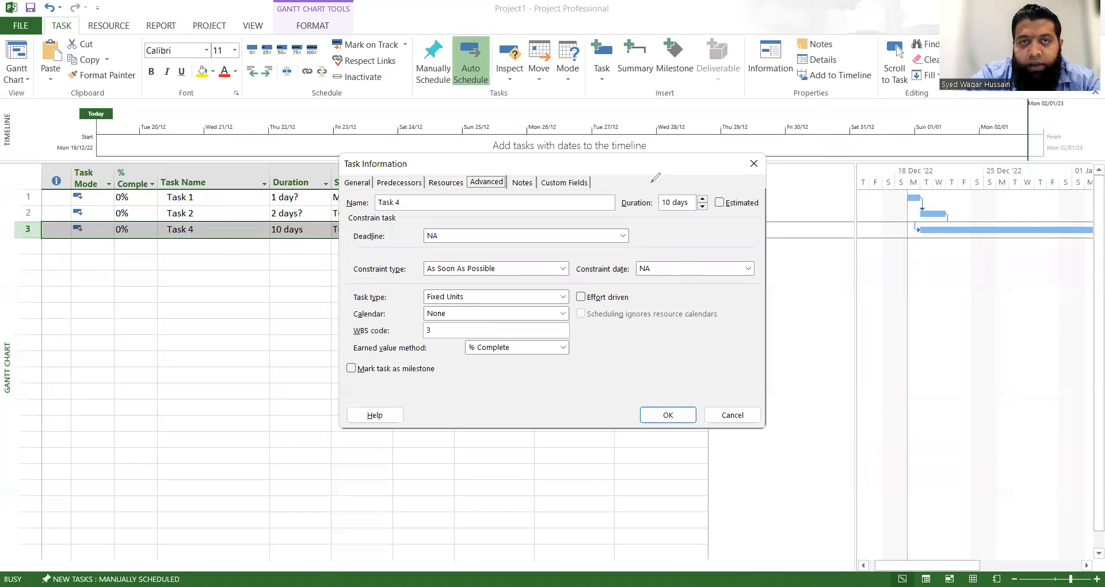
Review the constraint types available for Task 4 in its advanced task information
{"action": "left_click", "coordinate": [308, 292]}
{"action": "left_click", "coordinate": [394, 279]}
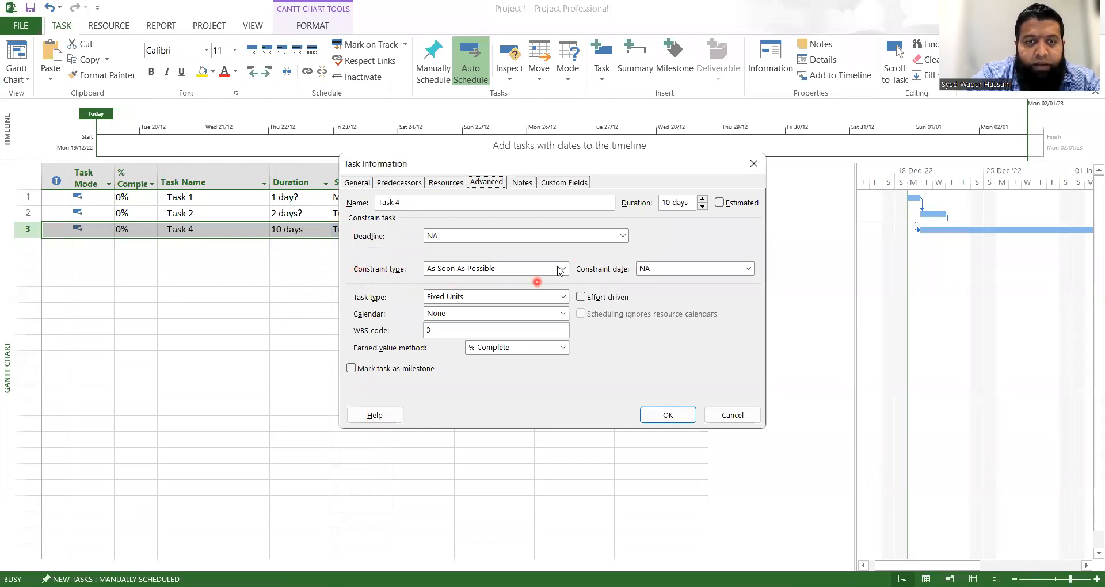
{"action": "left_click", "coordinate": [457, 272]}
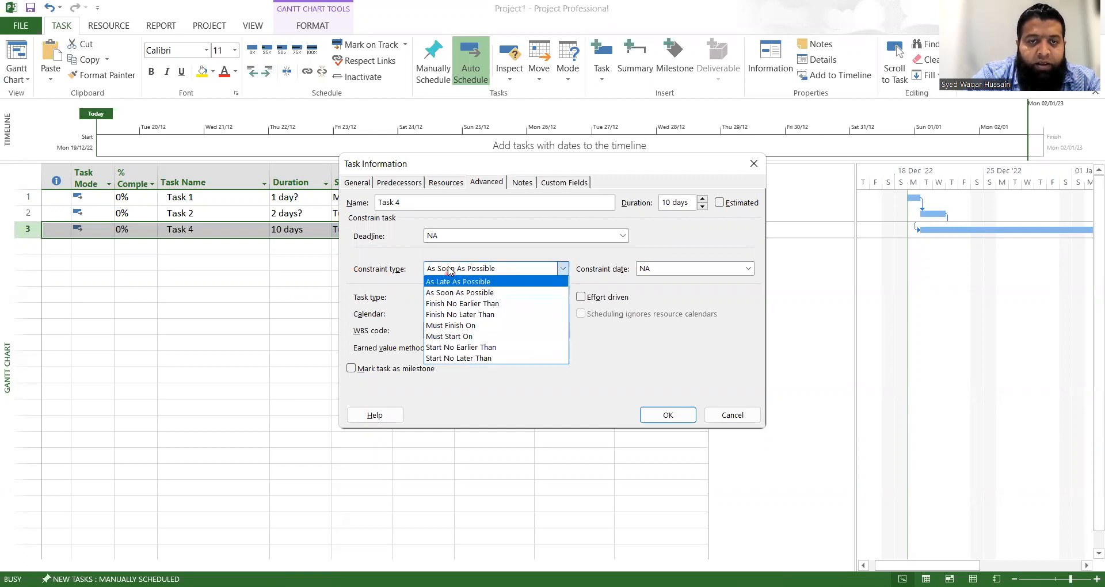
{"action": "left_click", "coordinate": [449, 269]}
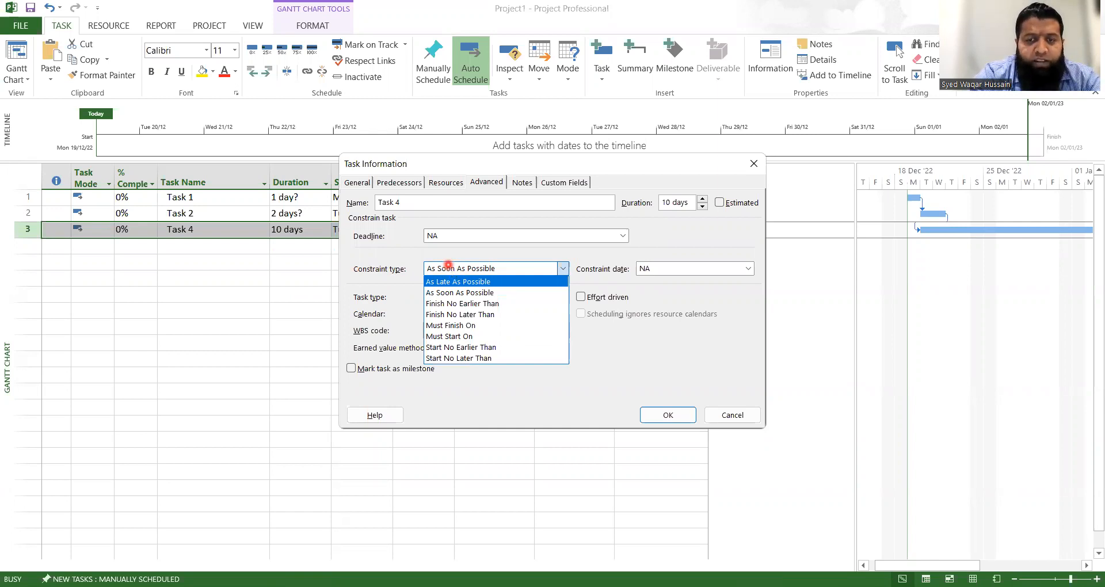
{"action": "left_click", "coordinate": [512, 451]}
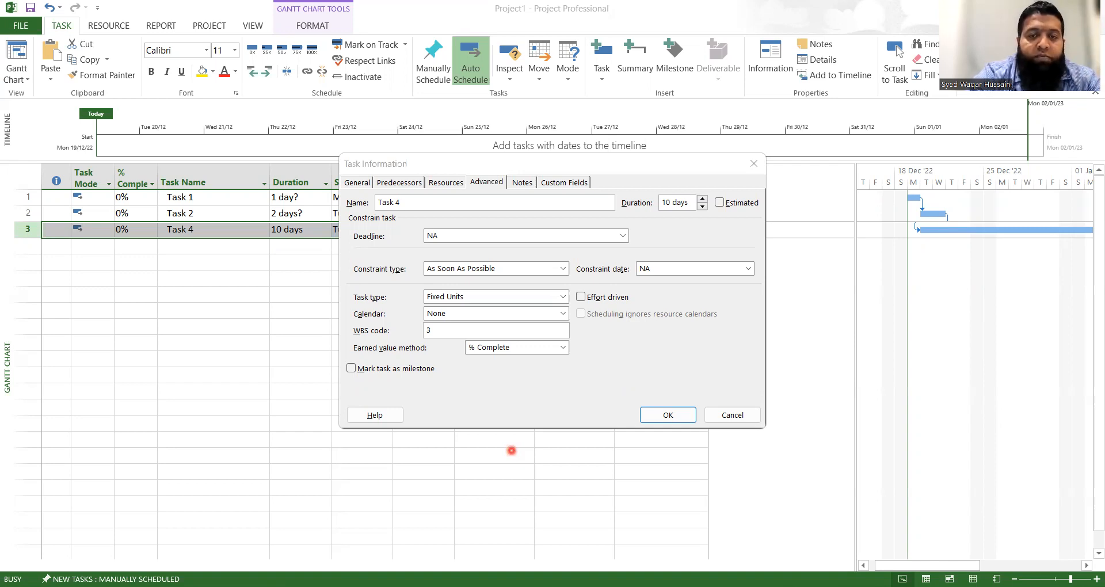
Set Task 4's constraint type to As Late As Possible and look at the constraint date calendar without choosing a date
{"action": "left_click", "coordinate": [456, 268]}
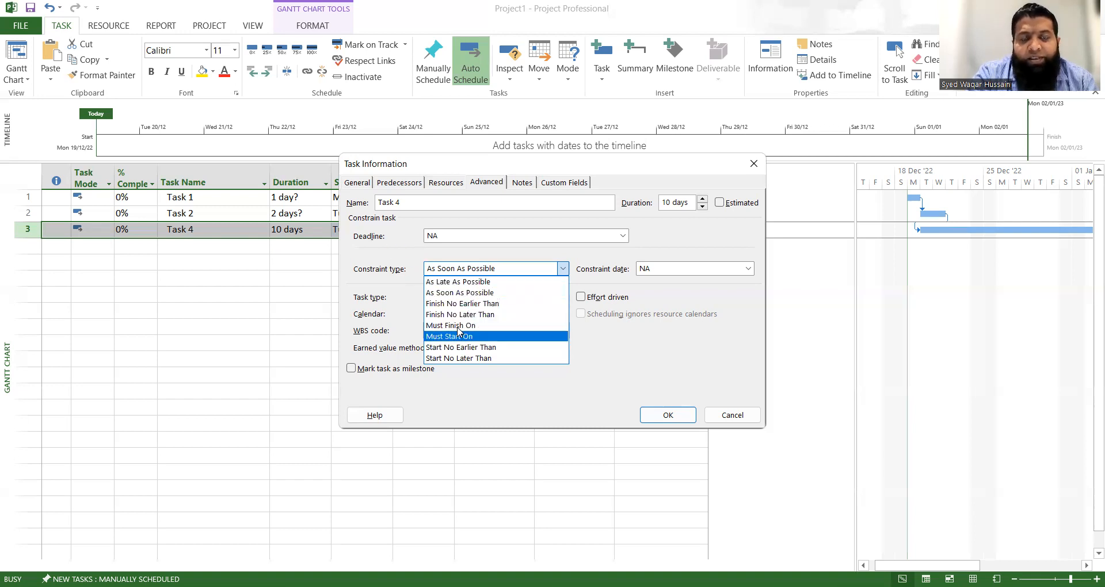
{"action": "left_click", "coordinate": [476, 281]}
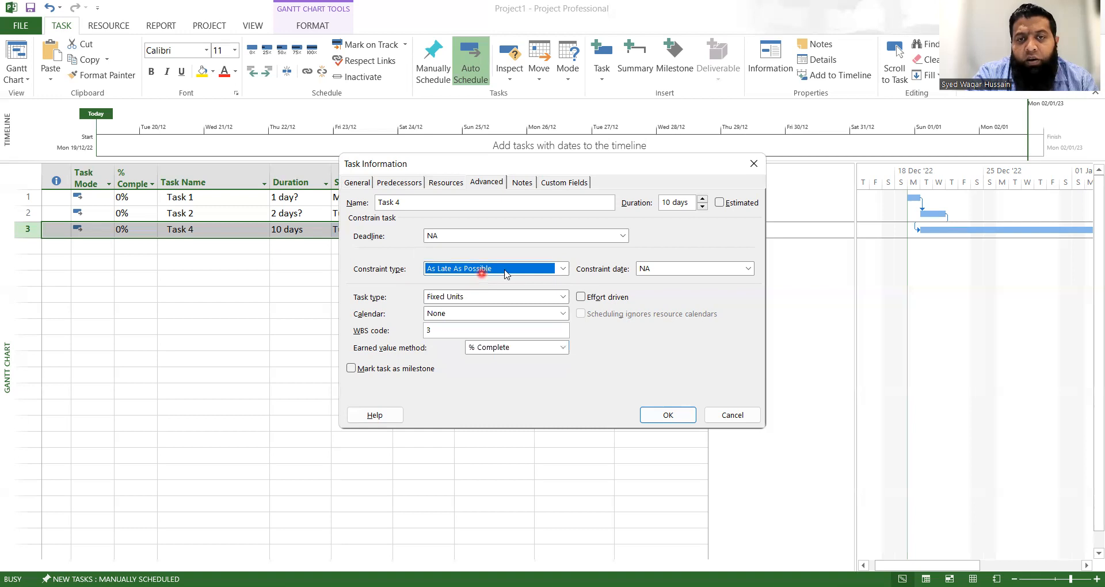
{"action": "left_click", "coordinate": [677, 270]}
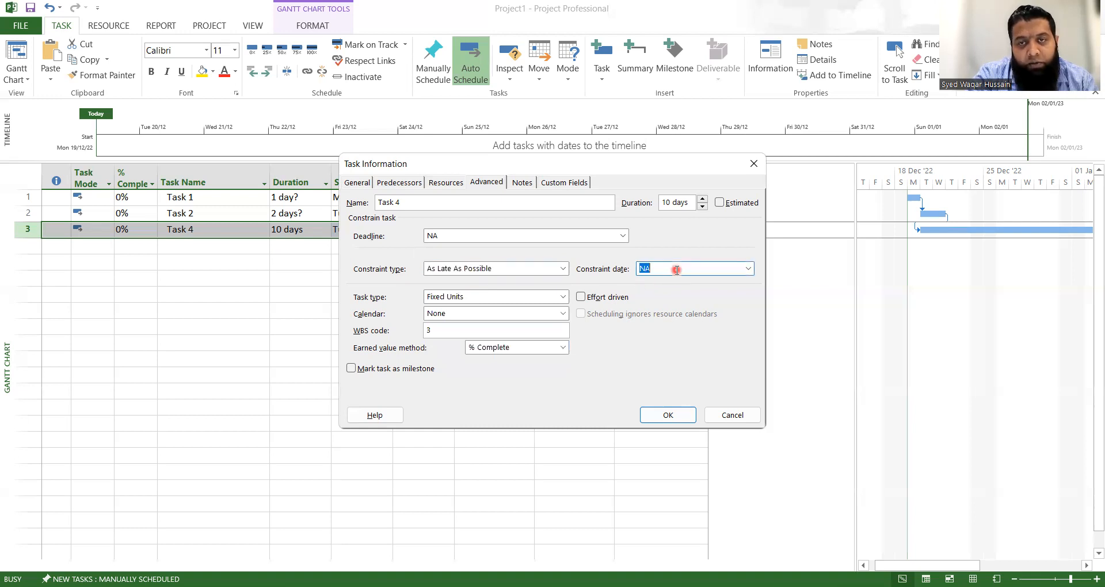
{"action": "left_click", "coordinate": [748, 269]}
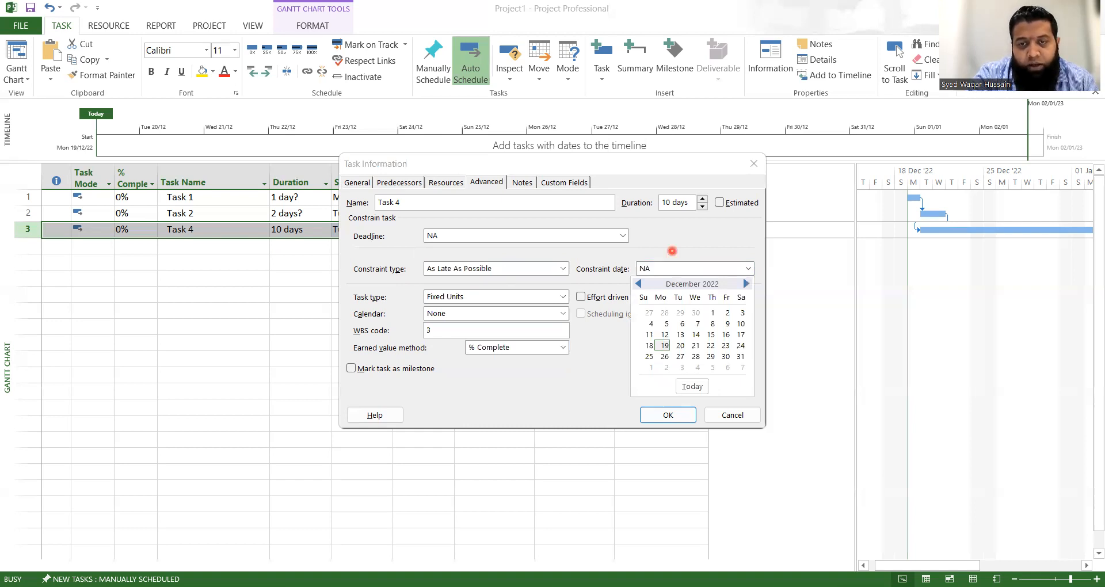
{"action": "left_click", "coordinate": [672, 251]}
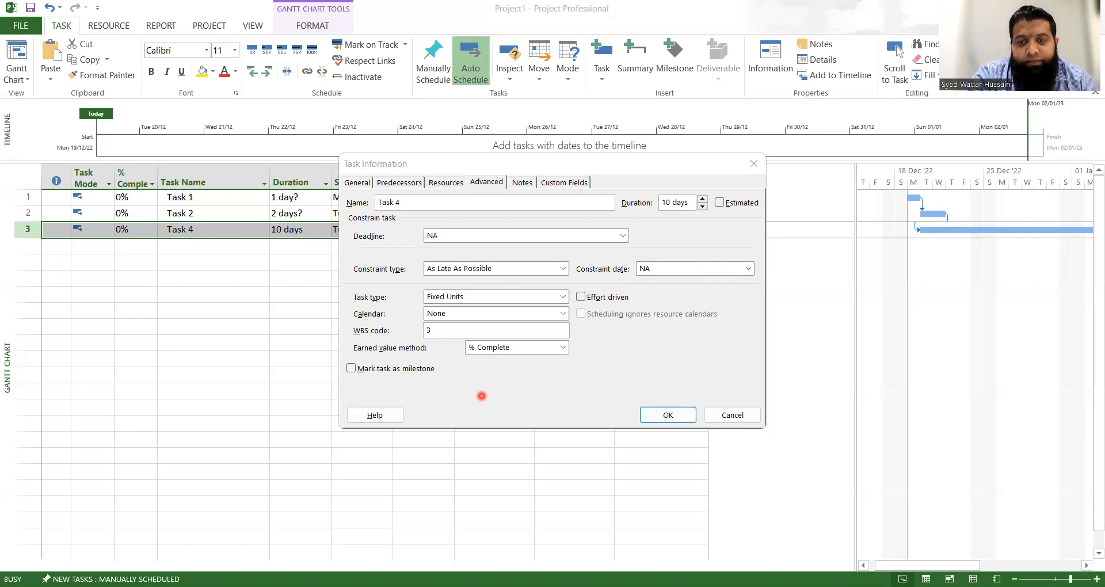
{"action": "left_click", "coordinate": [508, 387]}
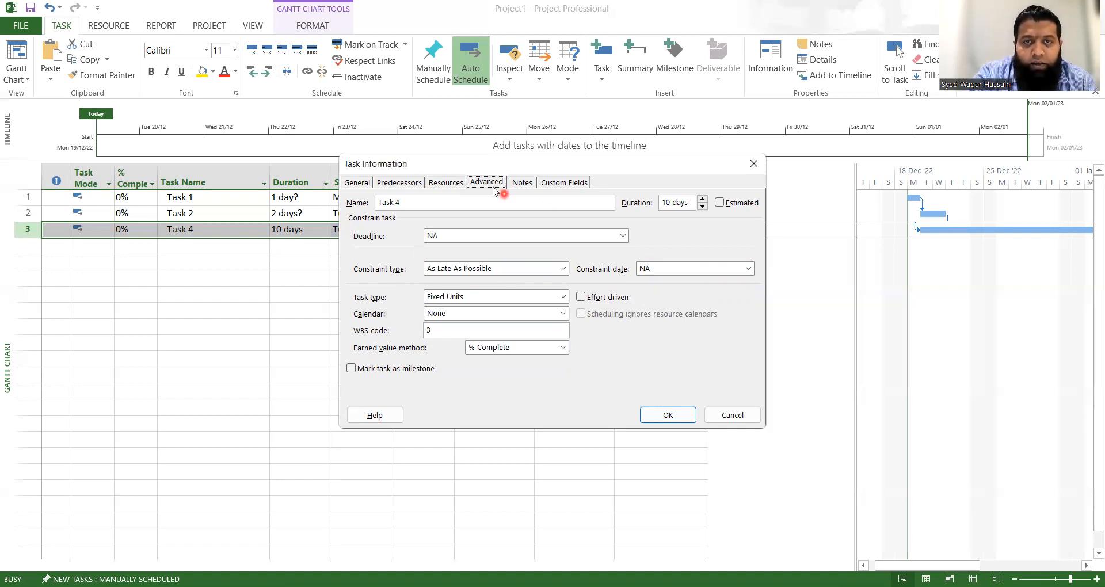
Set Task 4's deadline to 19 December 2022, apply the task information and check the task's indicator
{"action": "left_click_drag", "start_coordinate": [481, 236], "coordinate": [428, 236]}
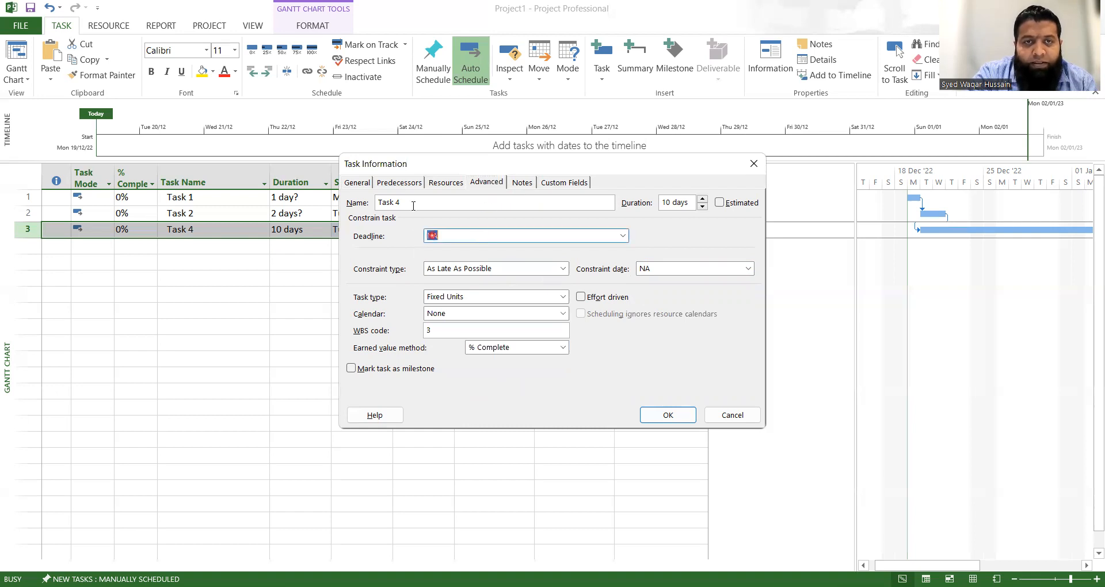
{"action": "left_click", "coordinate": [490, 183]}
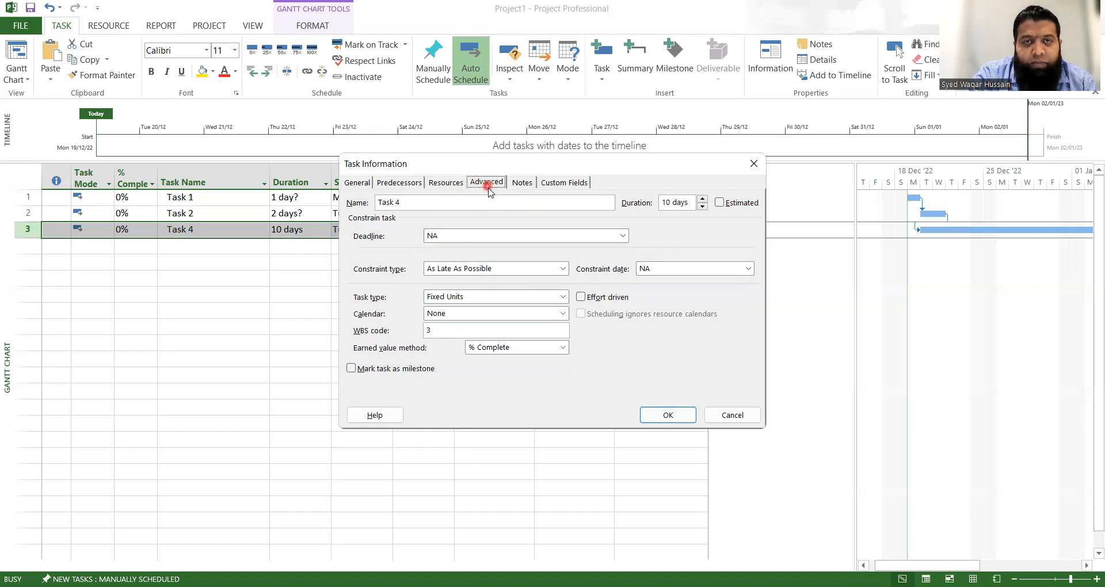
{"action": "left_click", "coordinate": [489, 236]}
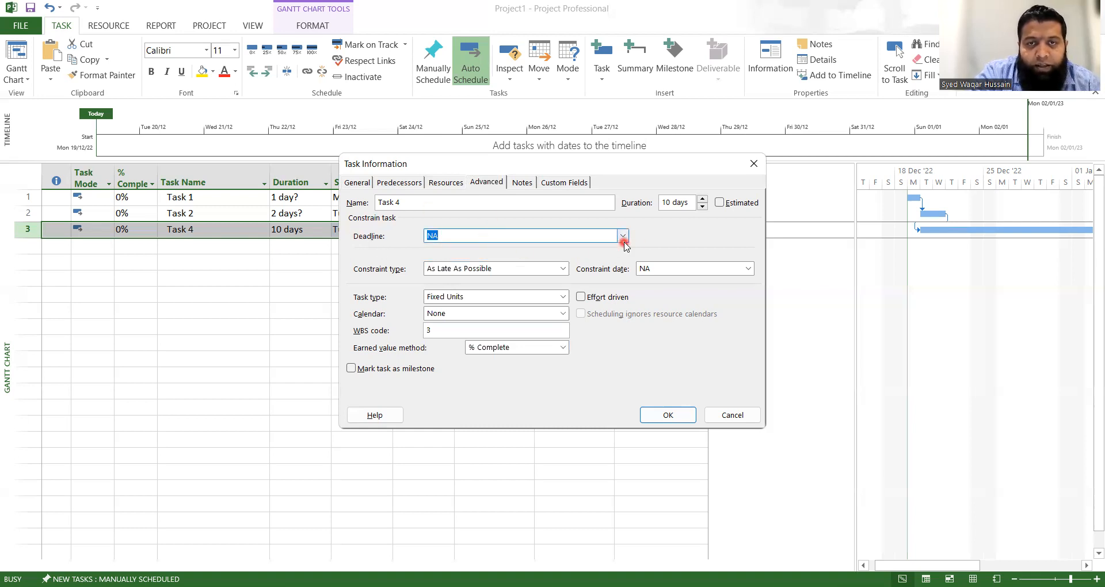
{"action": "left_click", "coordinate": [623, 236]}
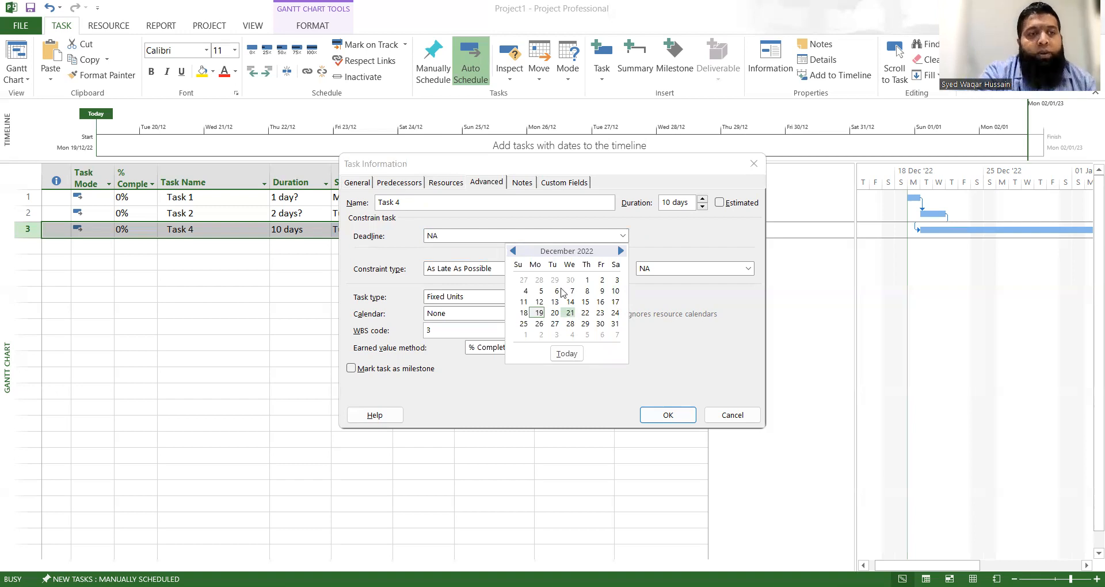
{"action": "left_click", "coordinate": [54, 199]}
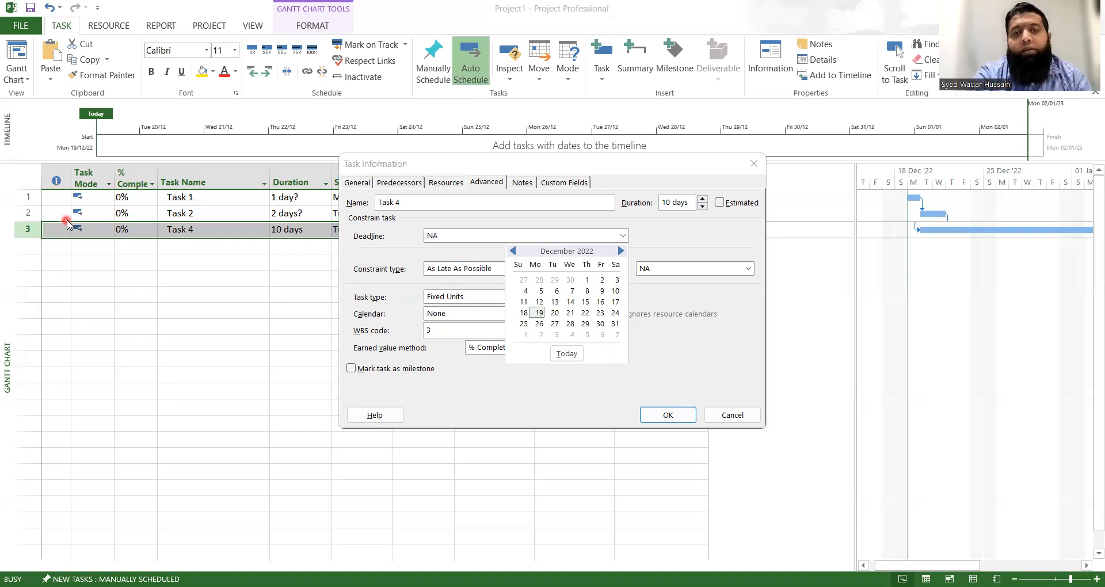
{"action": "left_click", "coordinate": [543, 314]}
{"action": "left_click", "coordinate": [658, 416]}
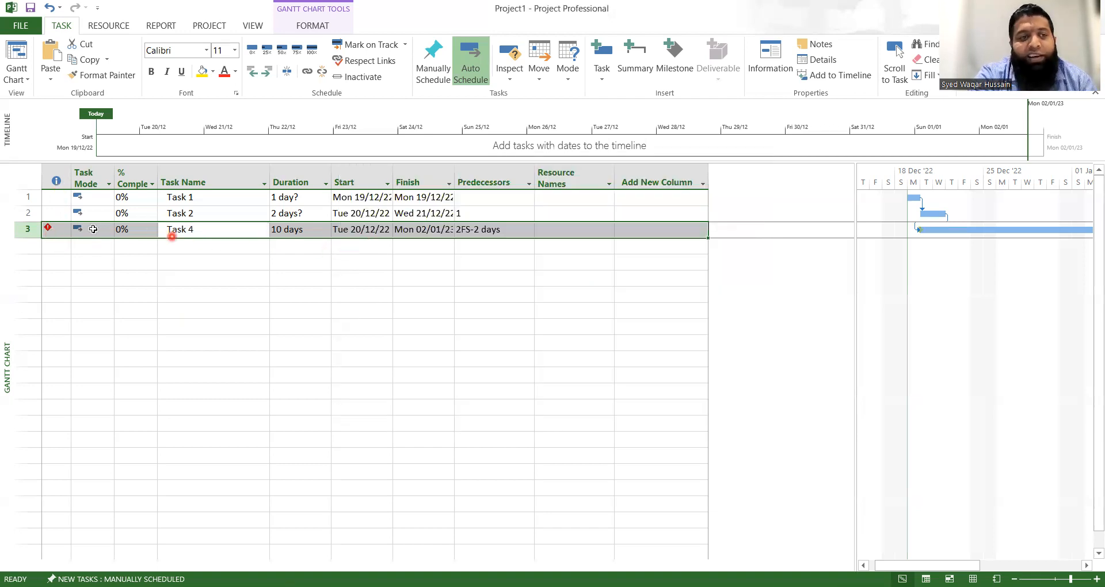
{"action": "mouse_move", "coordinate": [50, 230]}
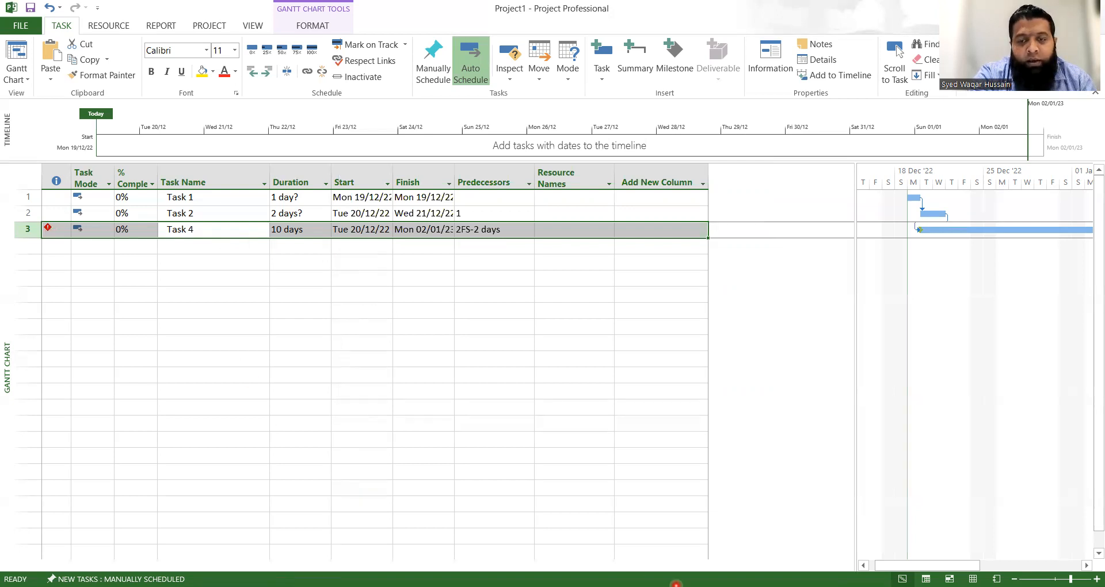
{"action": "left_click", "coordinate": [676, 585]}
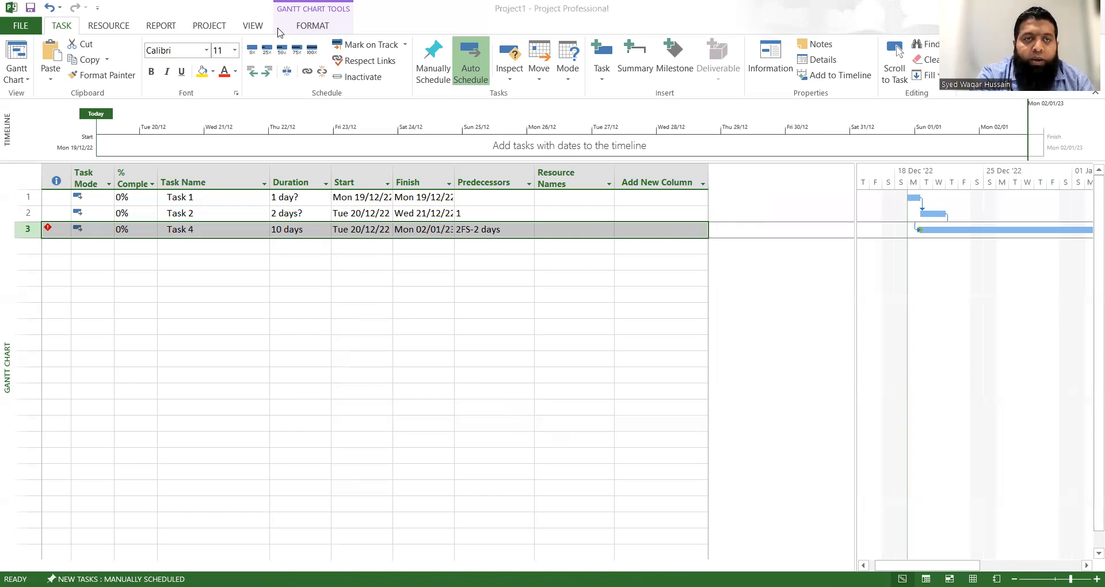
Switch the Gantt chart's table to the Cost table and select Task 1's fixed cost
{"action": "left_click", "coordinate": [253, 25]}
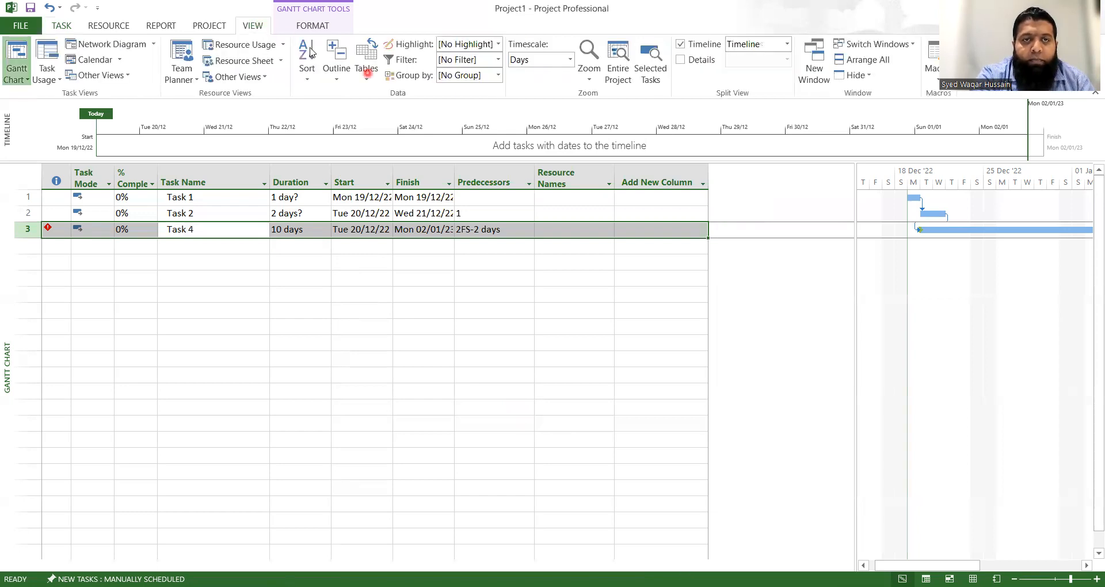
{"action": "left_click", "coordinate": [422, 102]}
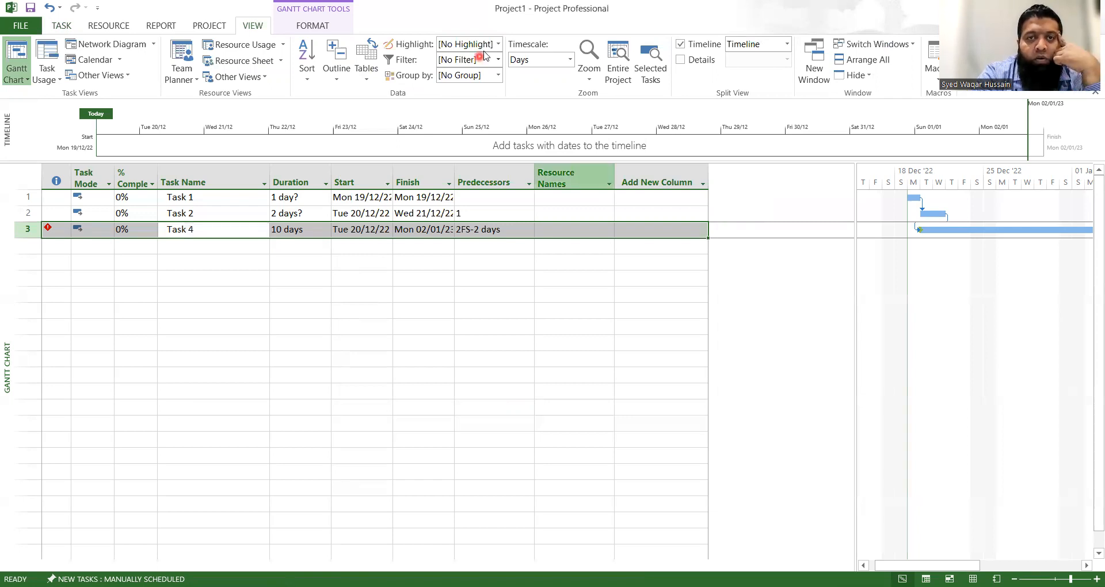
{"action": "left_click", "coordinate": [367, 70]}
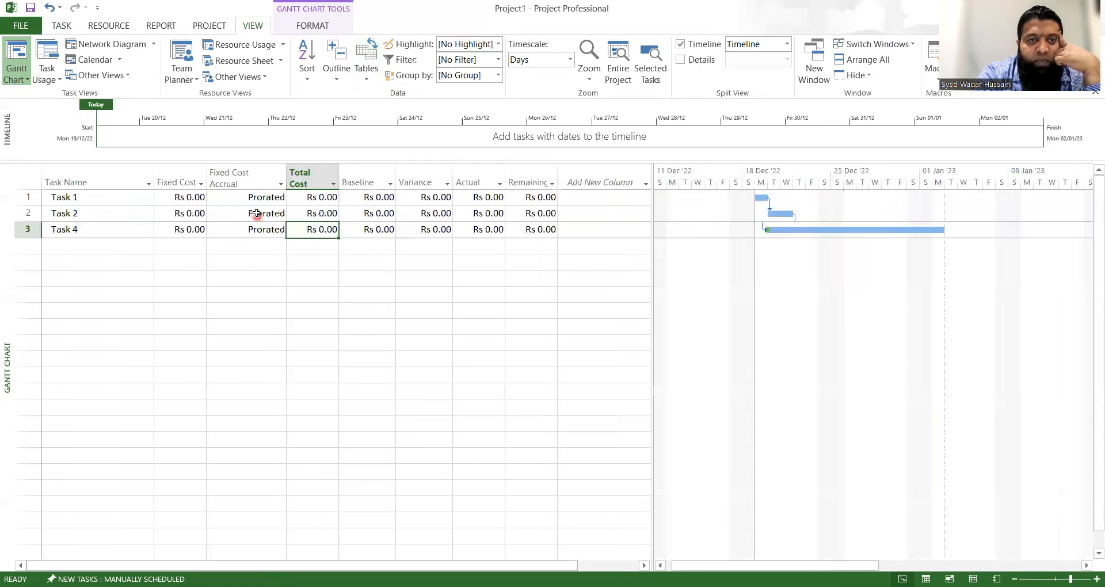
{"action": "left_click", "coordinate": [254, 267]}
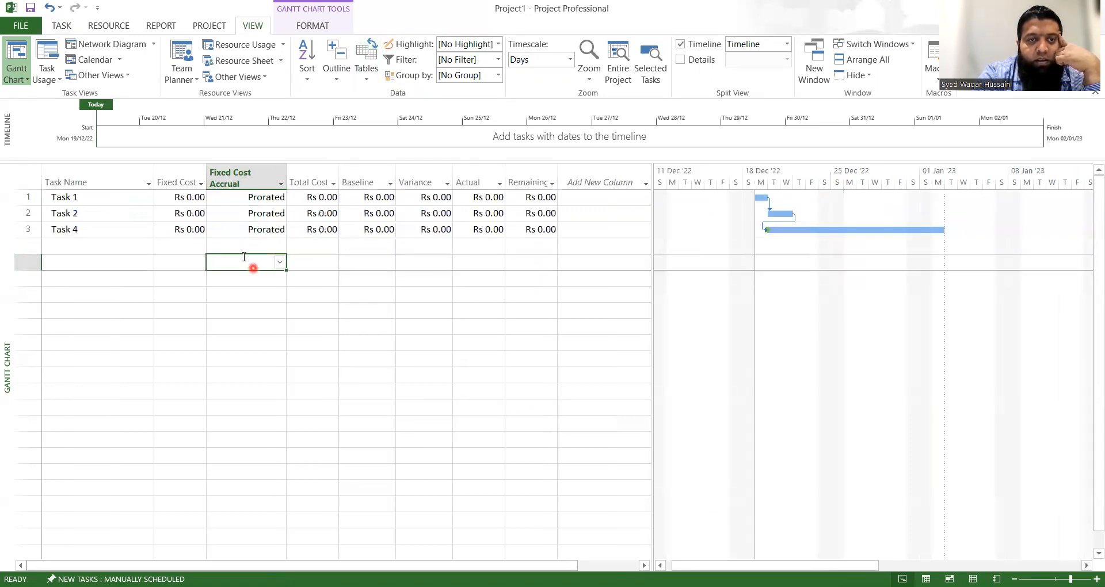
{"action": "left_click", "coordinate": [185, 199]}
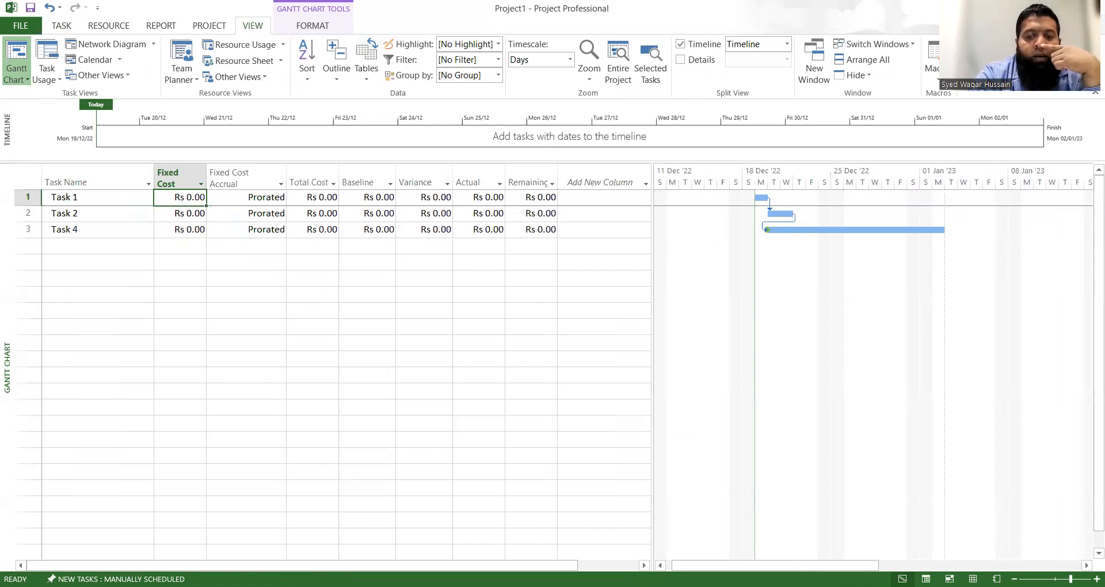
{"action": "left_click", "coordinate": [298, 425]}
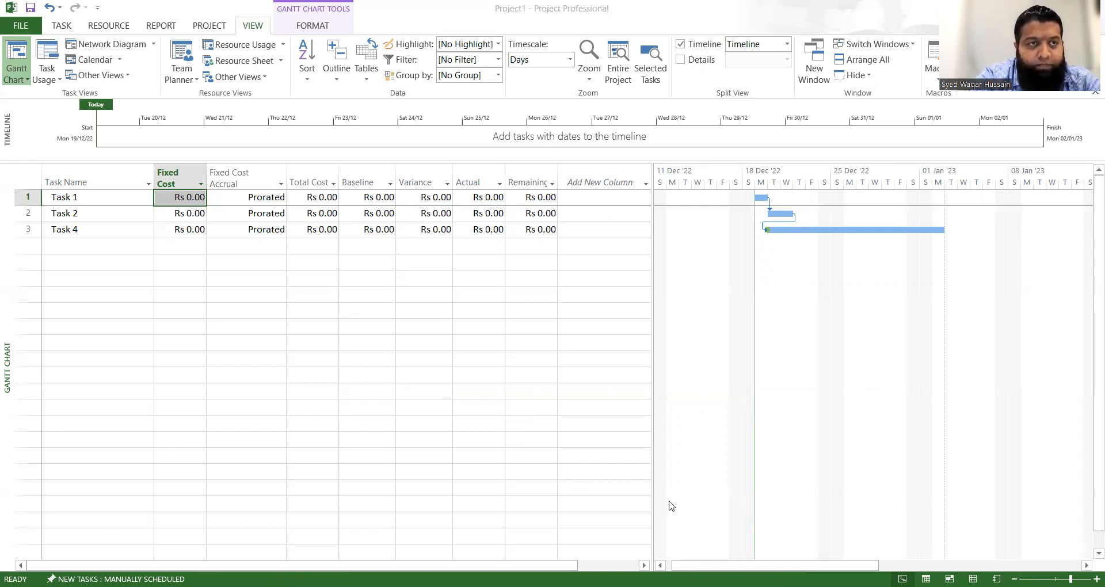
{"action": "left_click", "coordinate": [15, 57]}
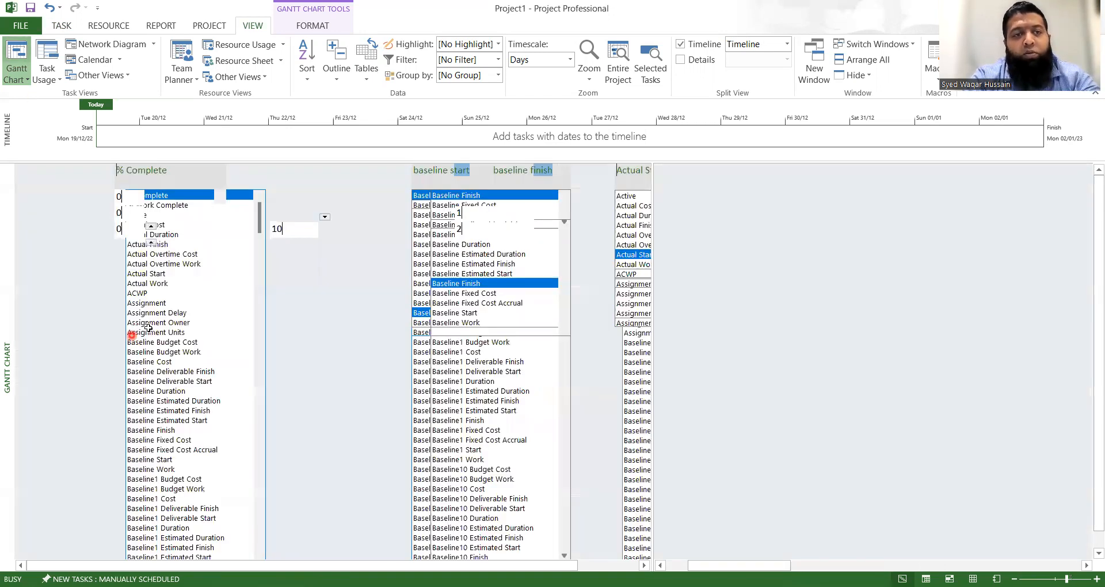
{"action": "key", "text": "alt+Tab"}
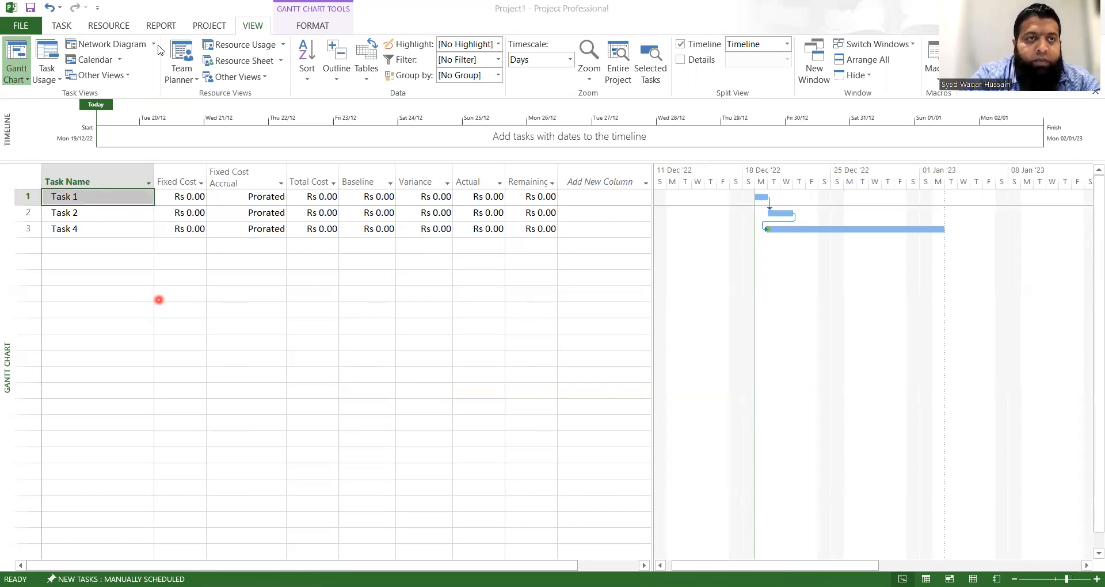
Start a recurring task in the empty row below Task 4 and name it Status Reporting
{"action": "left_click", "coordinate": [62, 25]}
{"action": "left_click", "coordinate": [61, 25]}
{"action": "left_click", "coordinate": [95, 245]}
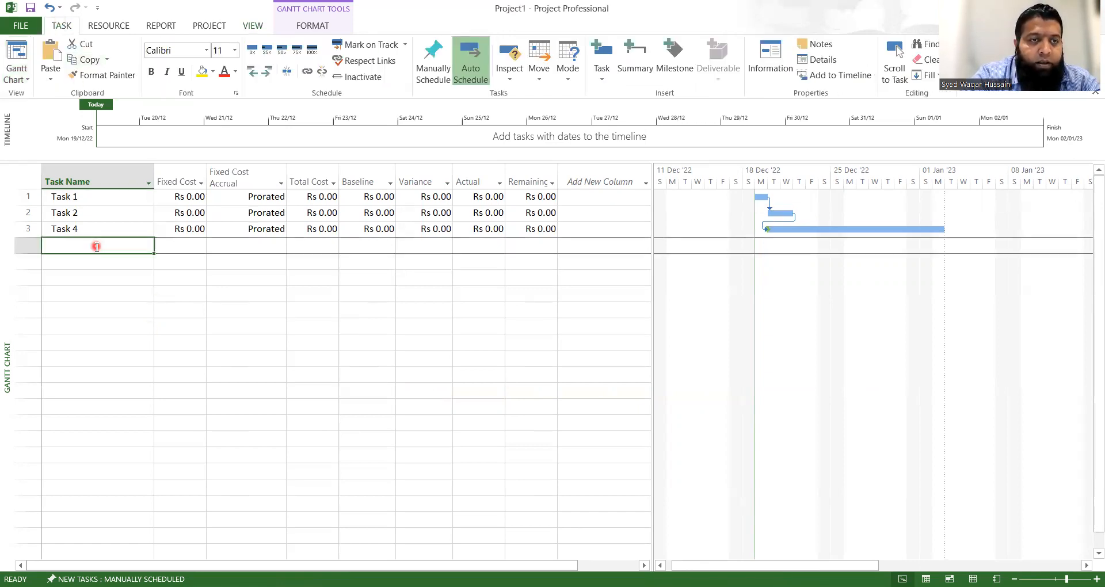
{"action": "left_click", "coordinate": [62, 27]}
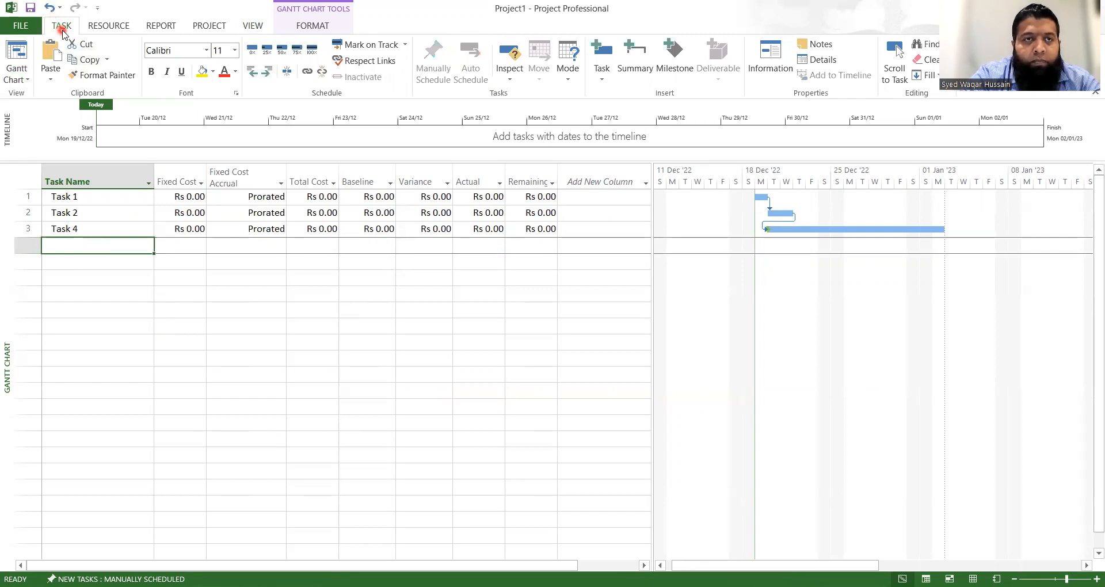
{"action": "left_click", "coordinate": [266, 80]}
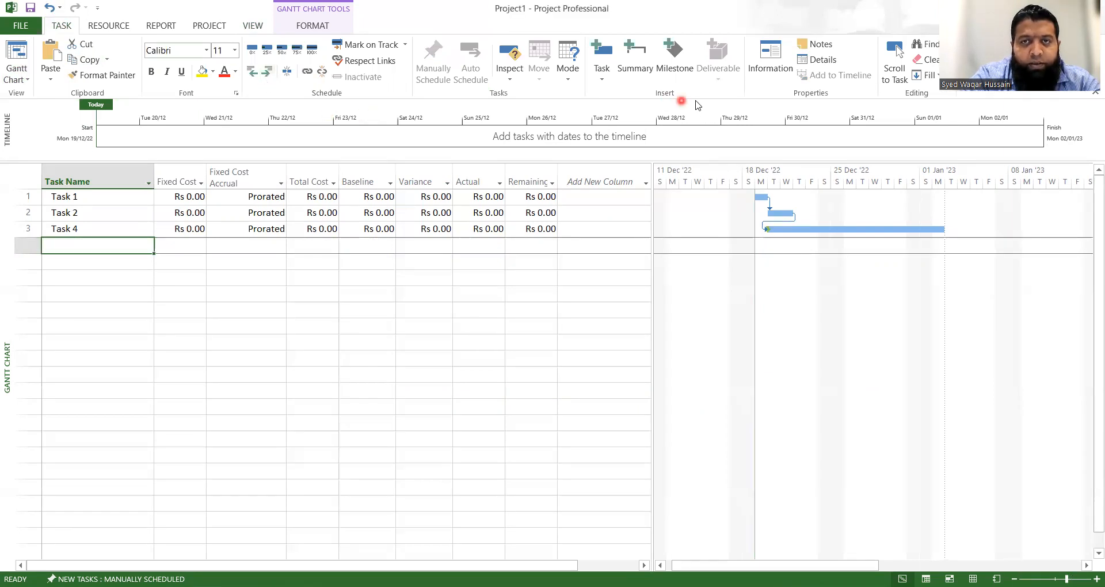
{"action": "left_click", "coordinate": [600, 80]}
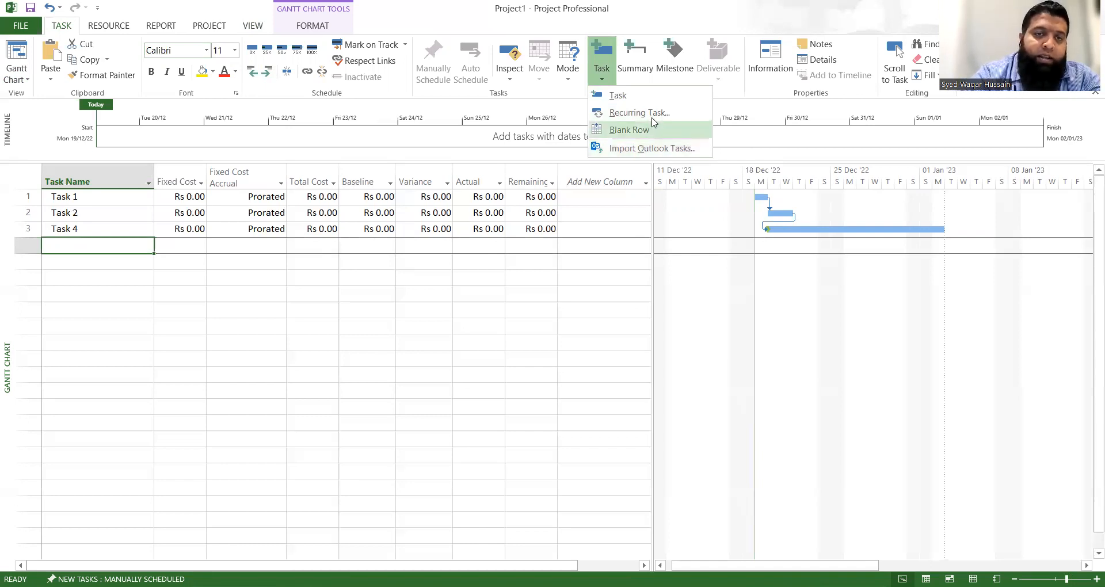
{"action": "left_click", "coordinate": [640, 112]}
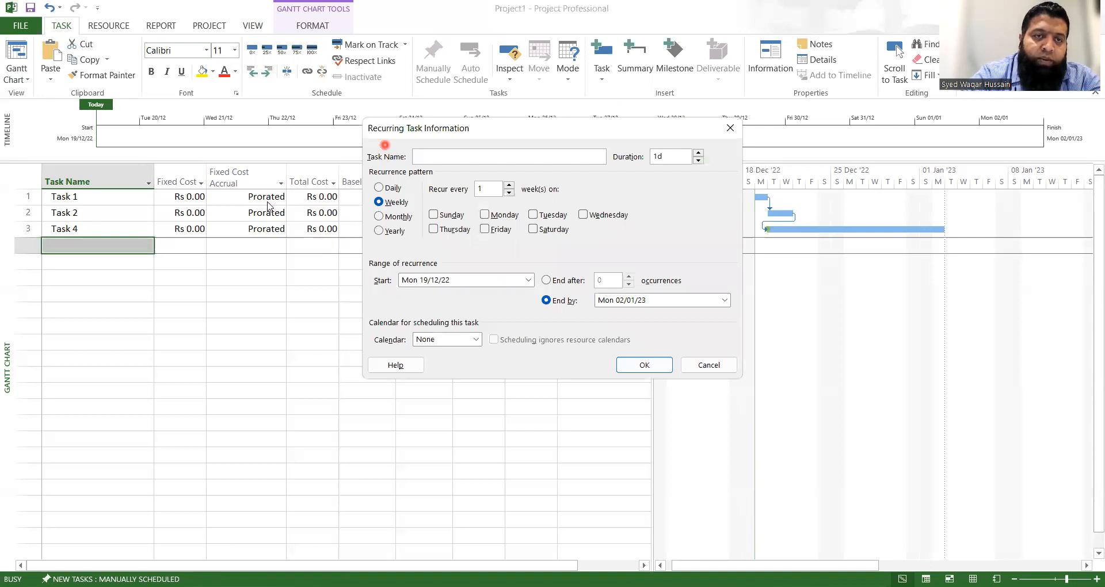
{"action": "type", "text": "Sta"}
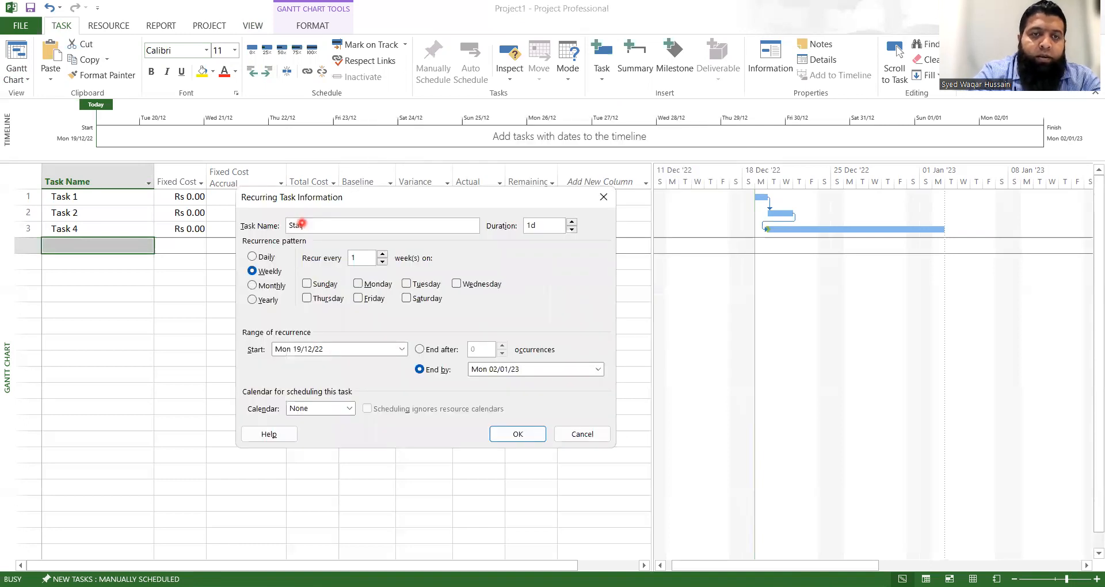
{"action": "type", "text": "tus Reporting"}
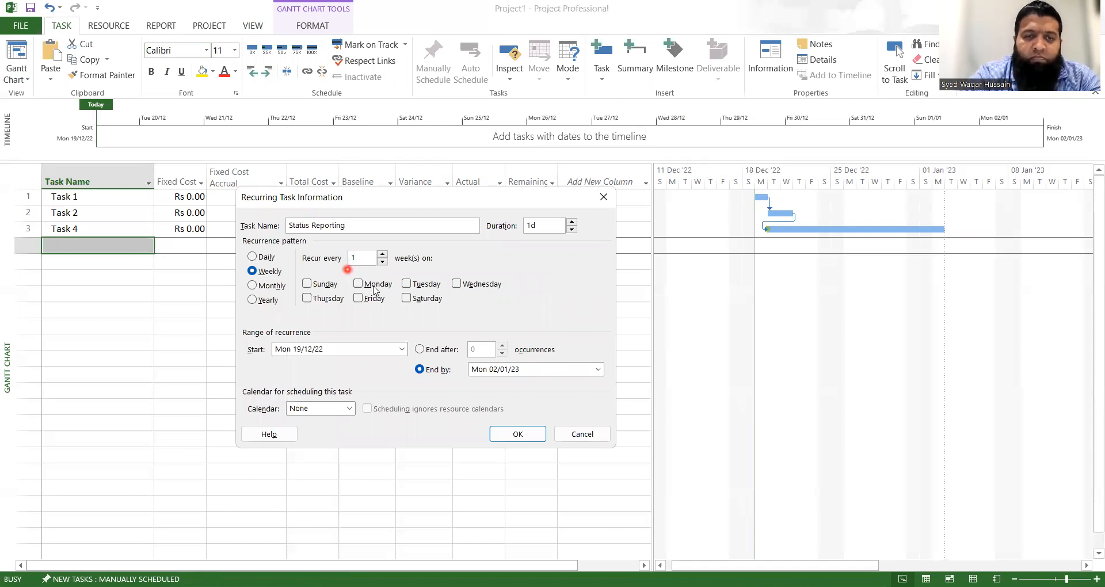
Set Status Reporting to recur weekly on Tuesday, briefly comparing the daily and monthly recurrence patterns
{"action": "double_click", "coordinate": [541, 225]}
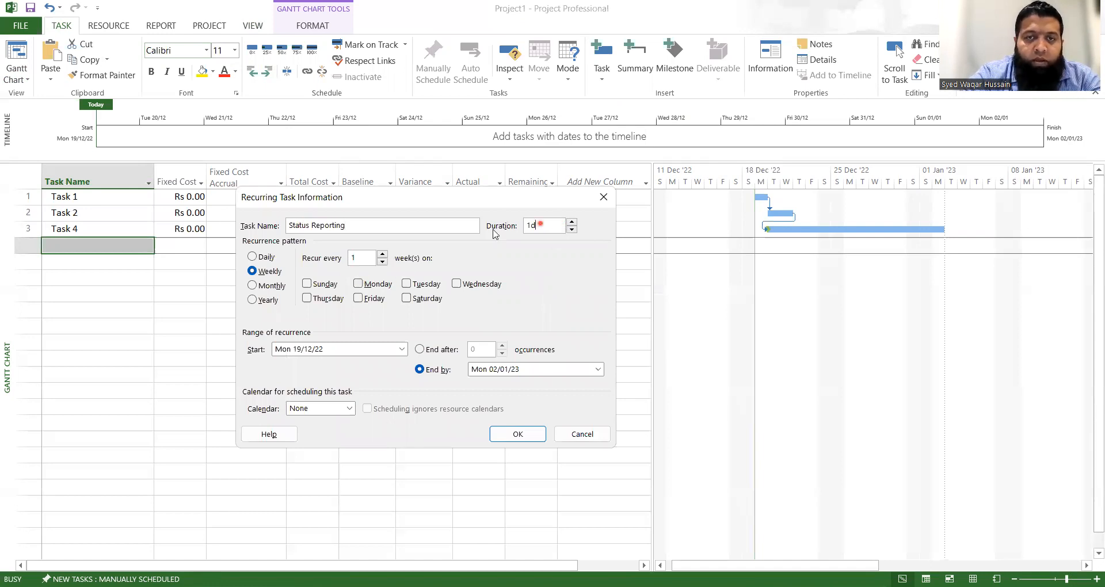
{"action": "left_click", "coordinate": [407, 284]}
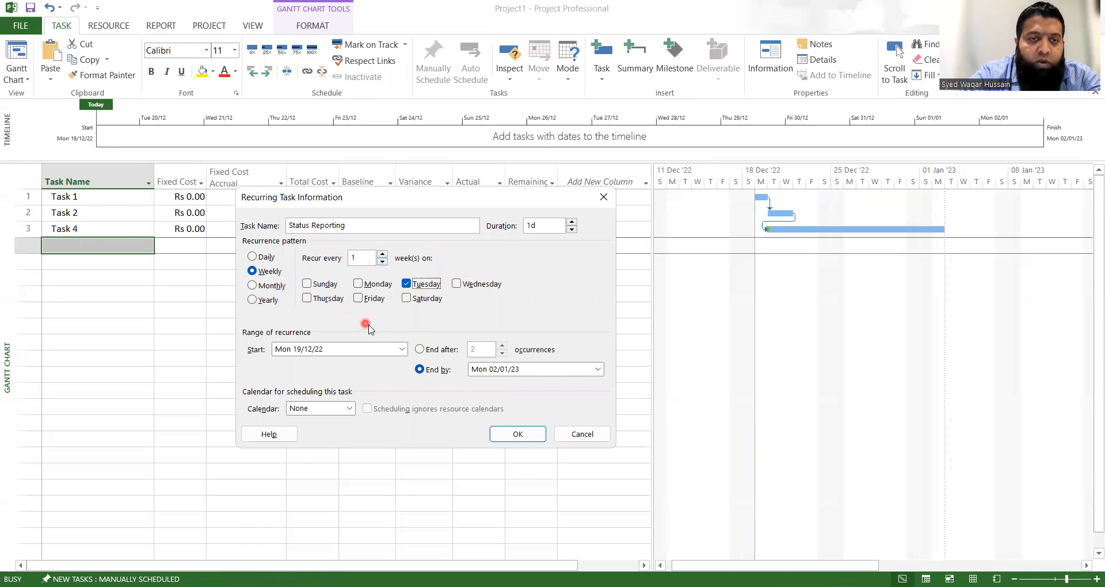
{"action": "left_click", "coordinate": [270, 258]}
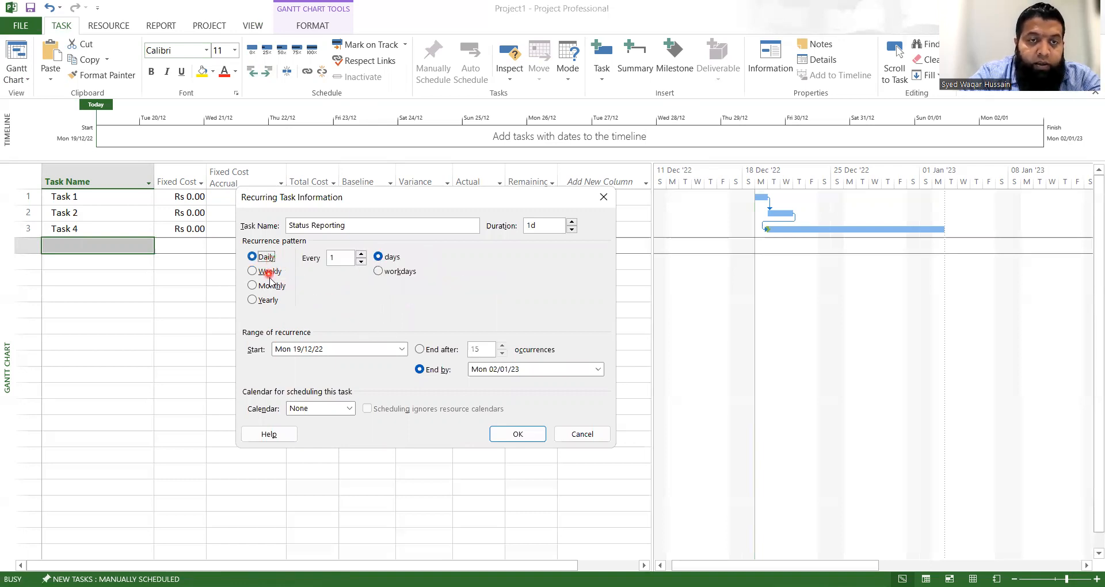
{"action": "left_click", "coordinate": [268, 271]}
{"action": "left_click", "coordinate": [268, 288]}
{"action": "left_click", "coordinate": [267, 271]}
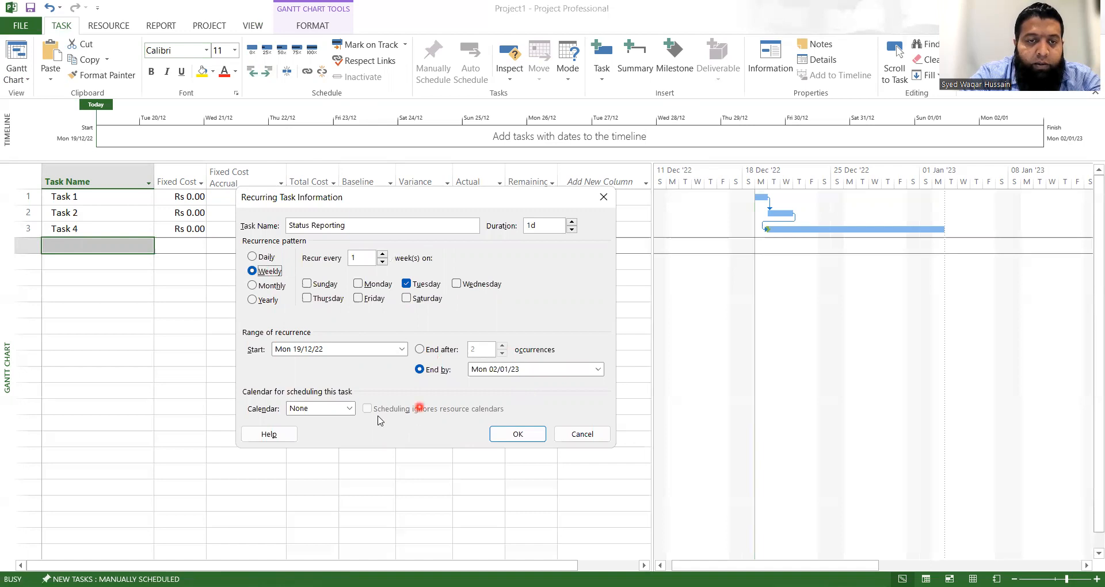
Review the scheduling calendars, leave the calendar at None and create the recurring task
{"action": "left_click", "coordinate": [312, 410]}
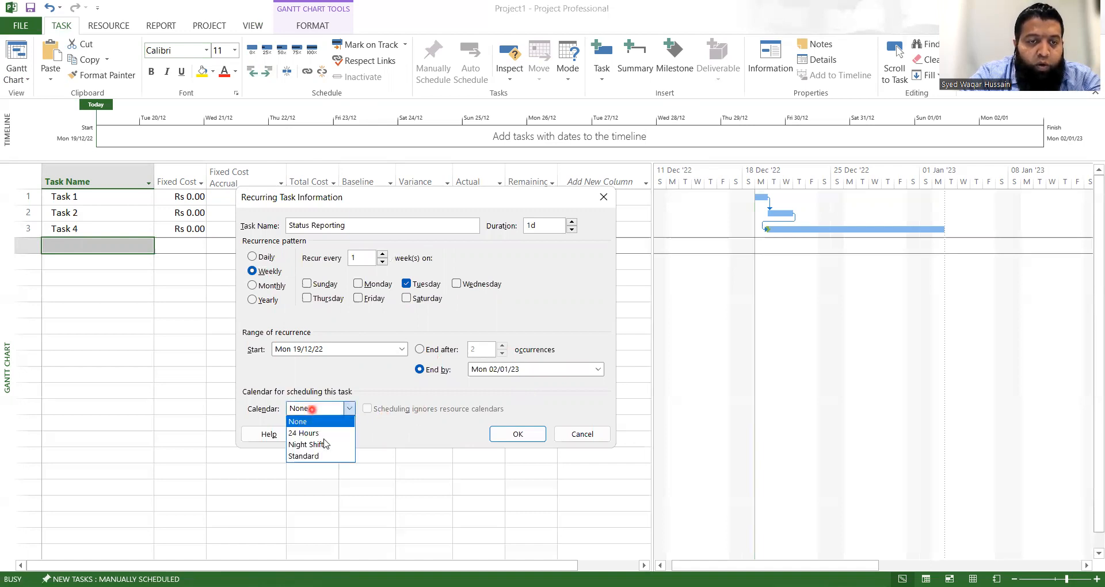
{"action": "left_click", "coordinate": [371, 393]}
{"action": "left_click", "coordinate": [509, 440]}
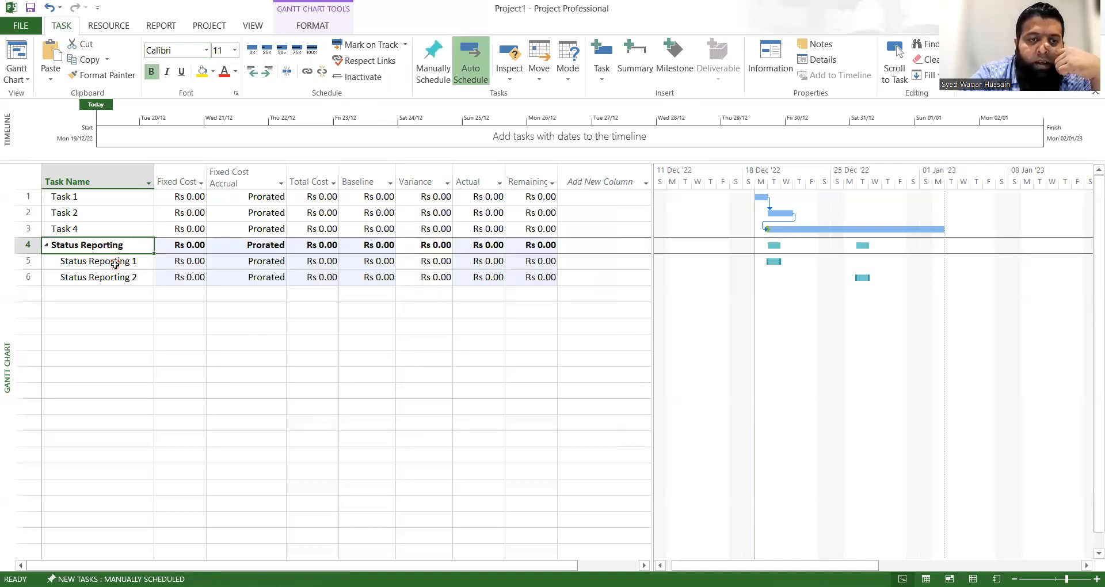
Switch the Gantt chart's table back to the Entry table
{"action": "left_click", "coordinate": [21, 56]}
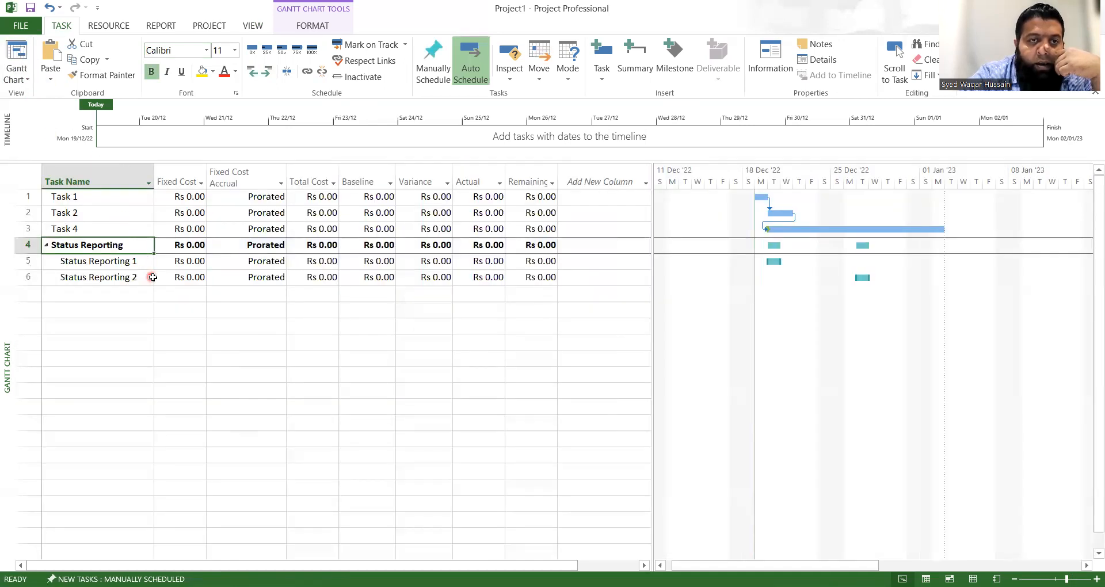
{"action": "left_click", "coordinate": [244, 25]}
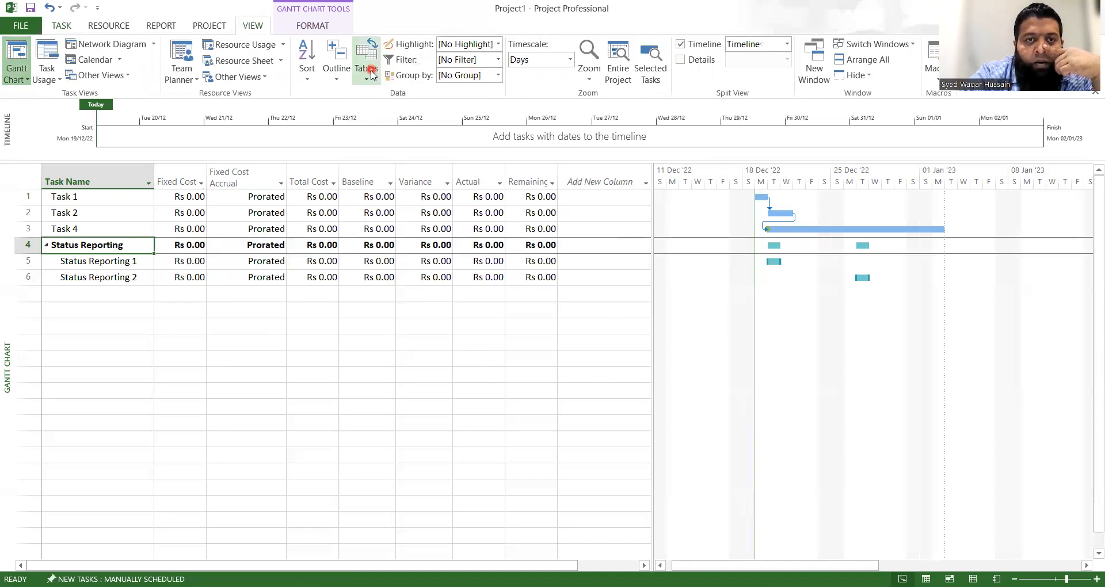
{"action": "left_click", "coordinate": [371, 74]}
{"action": "left_click", "coordinate": [378, 122]}
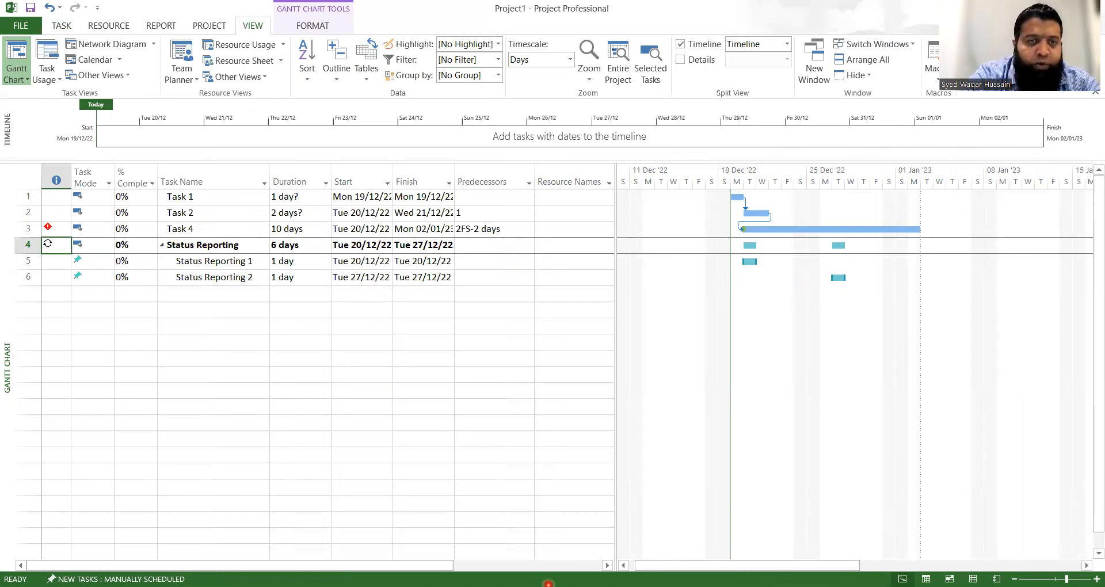
Display the project's tasks as a Network Diagram
{"action": "left_click", "coordinate": [548, 585]}
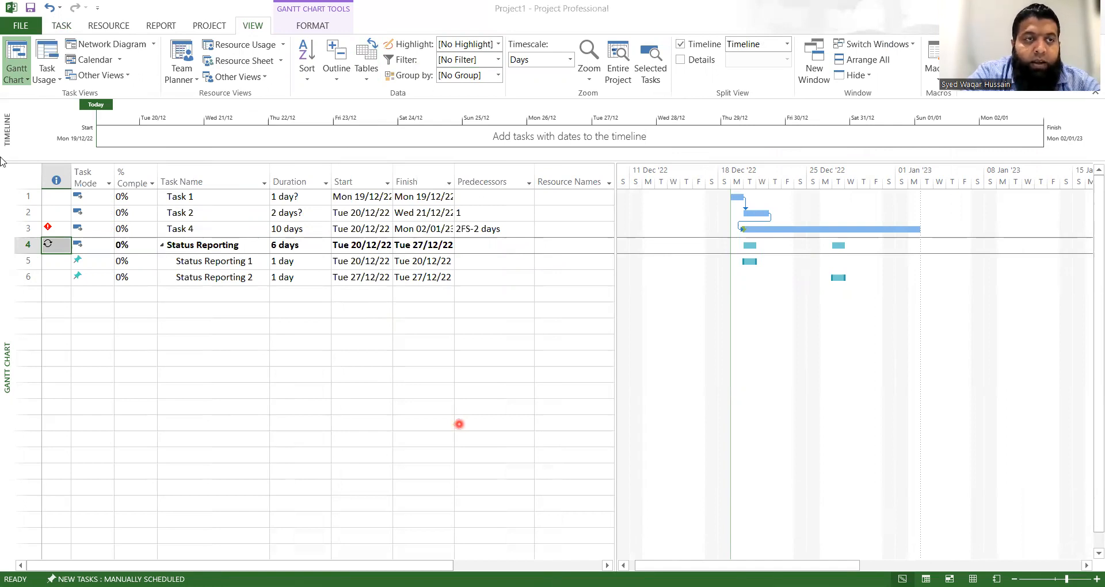
{"action": "left_click", "coordinate": [25, 62]}
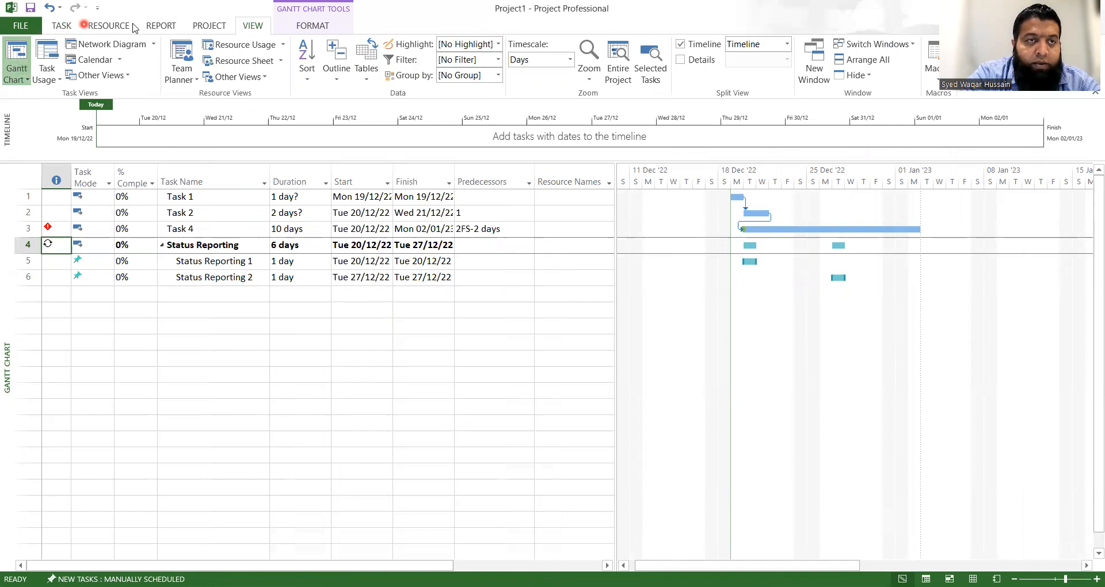
{"action": "left_click", "coordinate": [259, 50]}
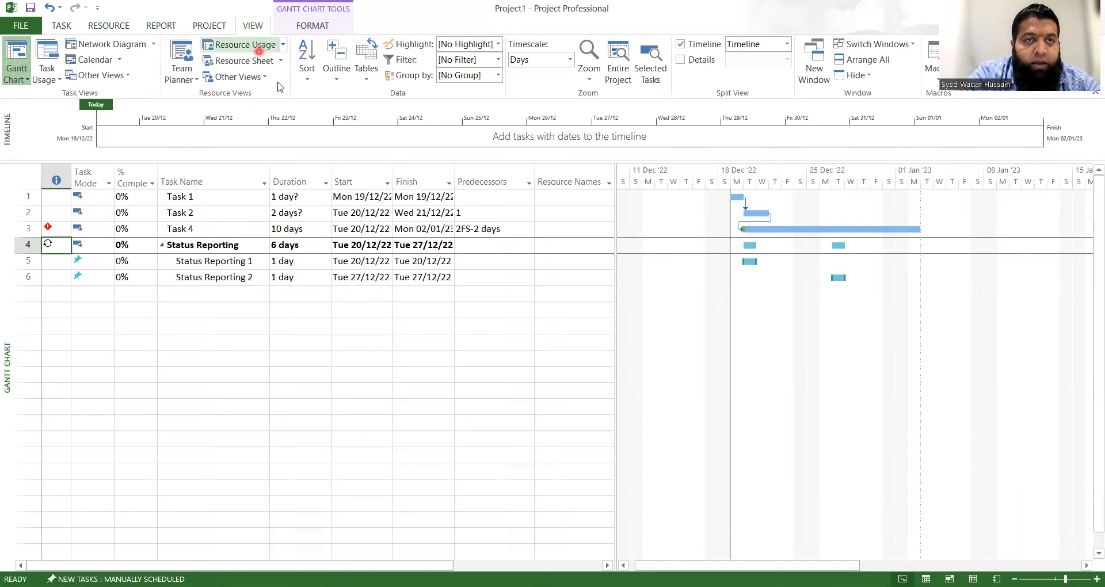
{"action": "left_click", "coordinate": [263, 79]}
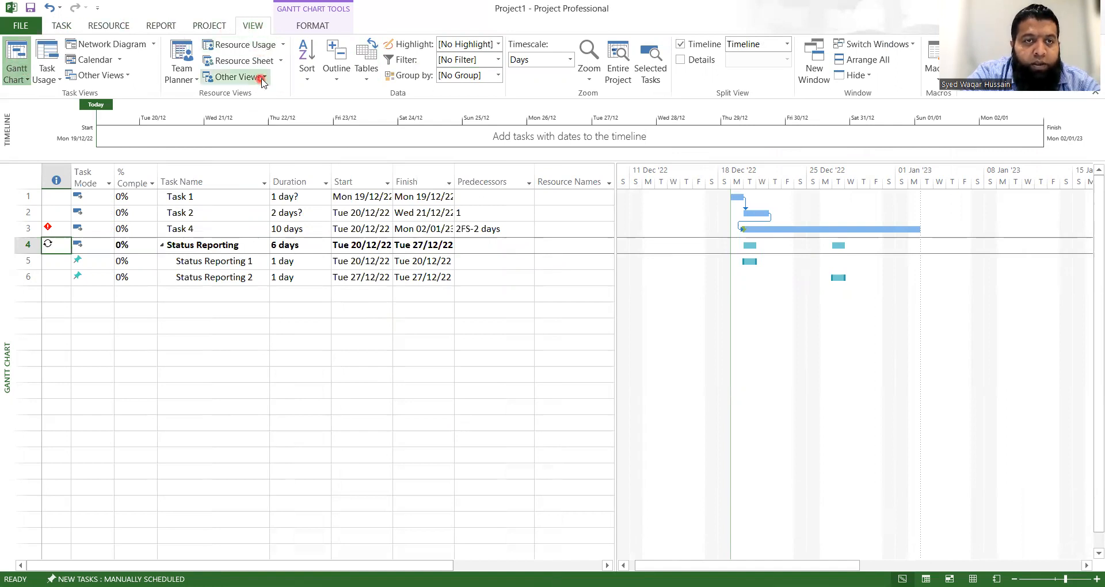
{"action": "left_click", "coordinate": [103, 45]}
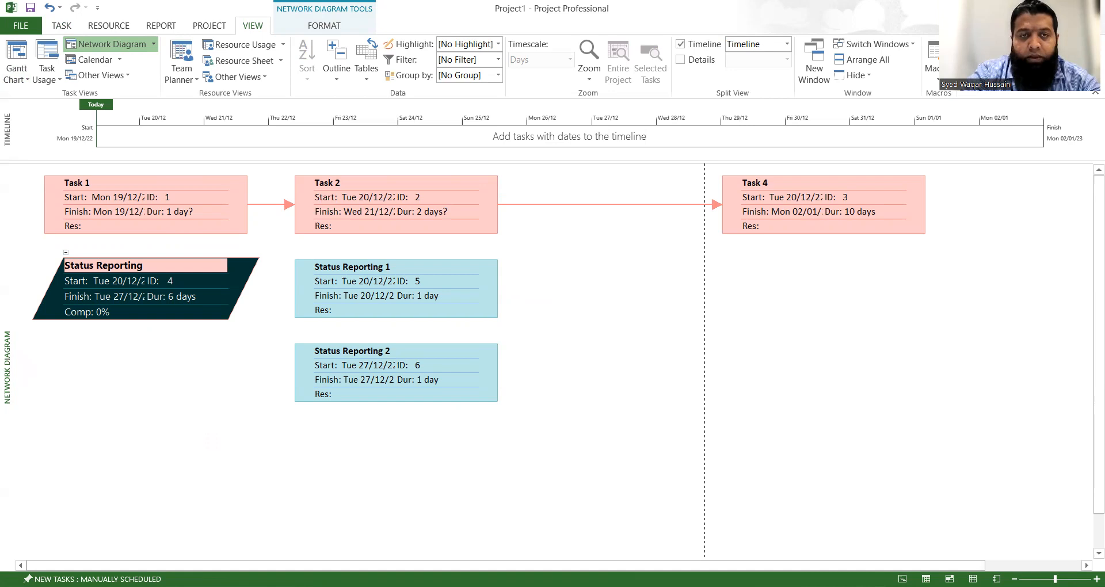
{"action": "left_click", "coordinate": [472, 442]}
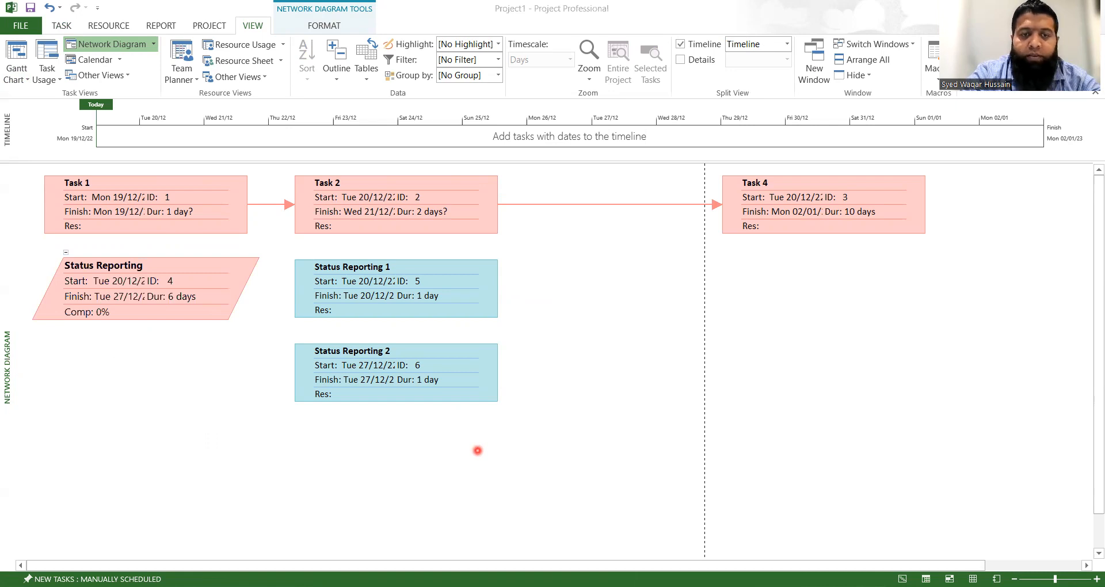
Show the layouts available for creating a new report
{"action": "left_click", "coordinate": [160, 17]}
{"action": "left_click", "coordinate": [161, 26]}
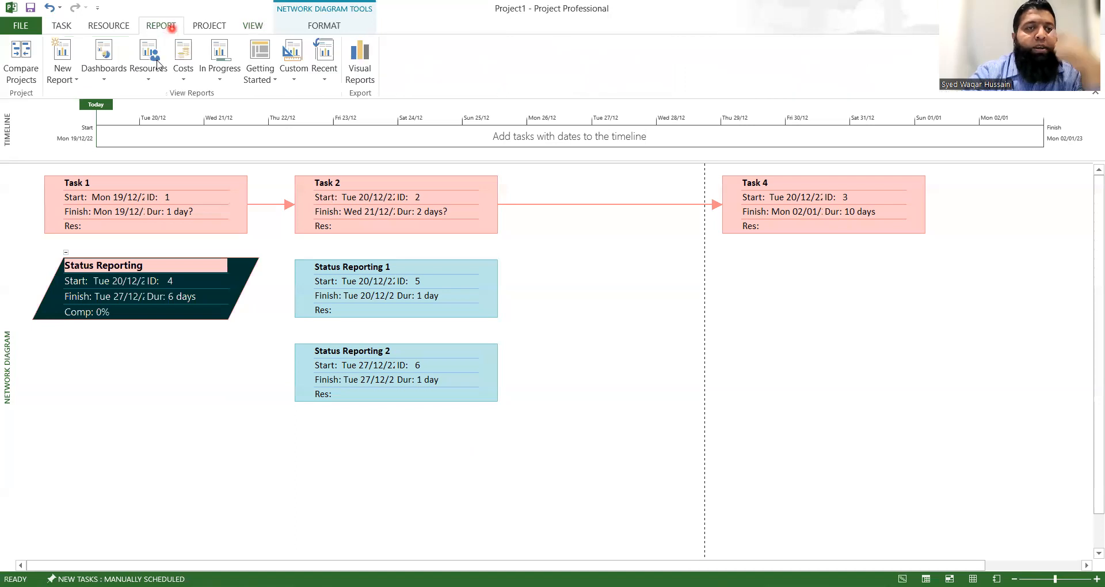
{"action": "left_click", "coordinate": [74, 86]}
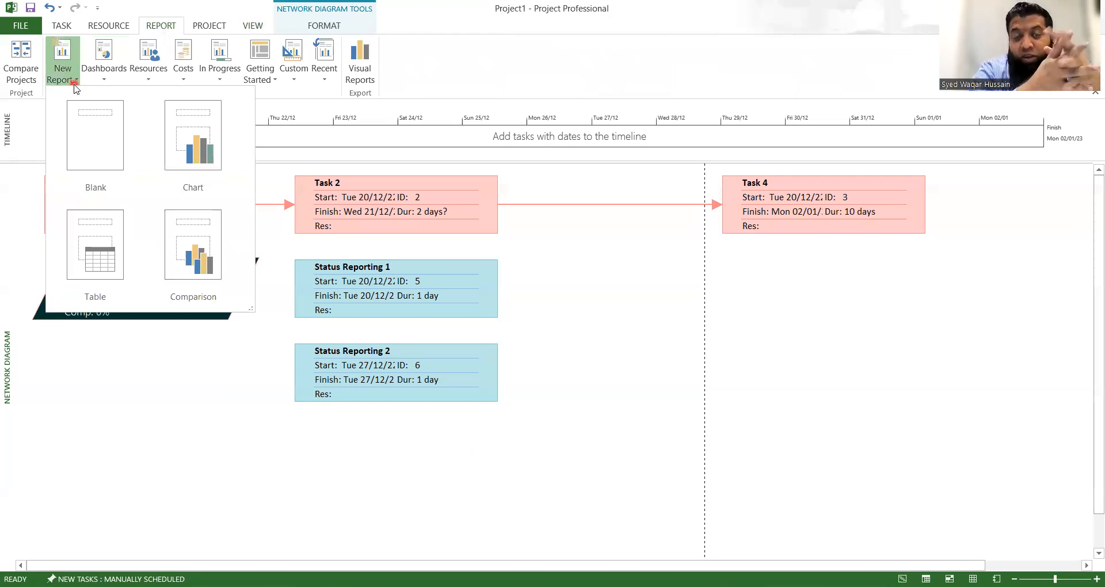